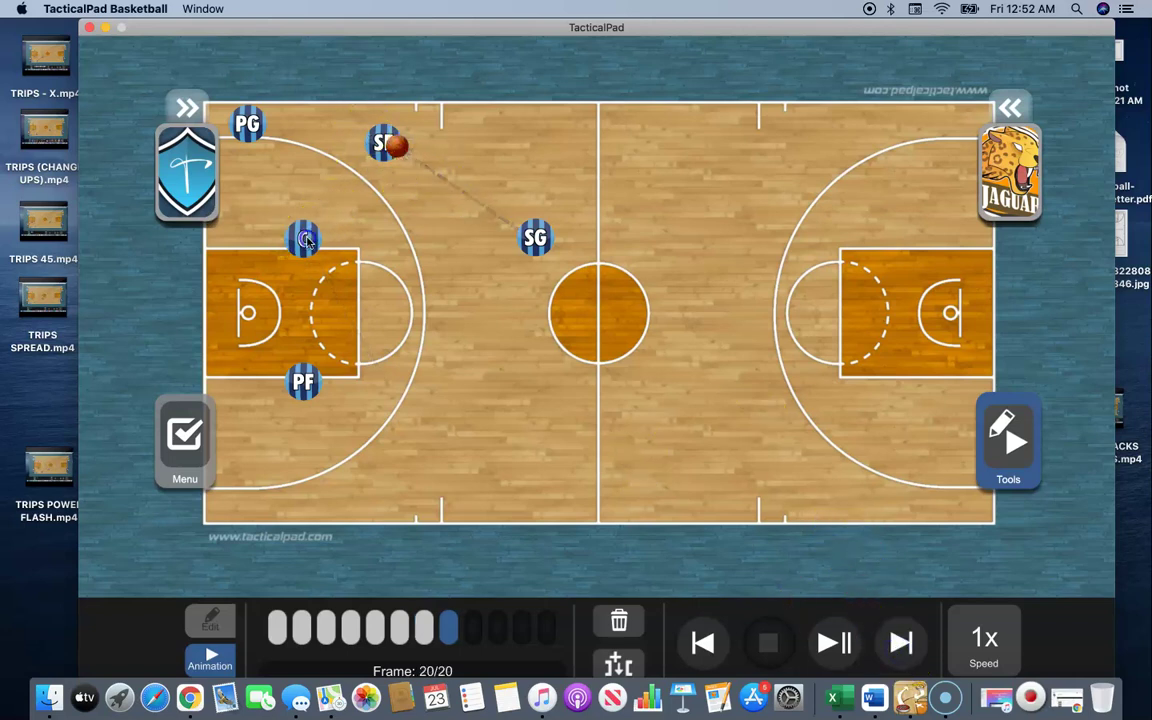
Step: Slide C to the elbow, pass the ball from SF to C, and add two frames
drag(303, 238, 364, 246)
drag(380, 167, 397, 158)
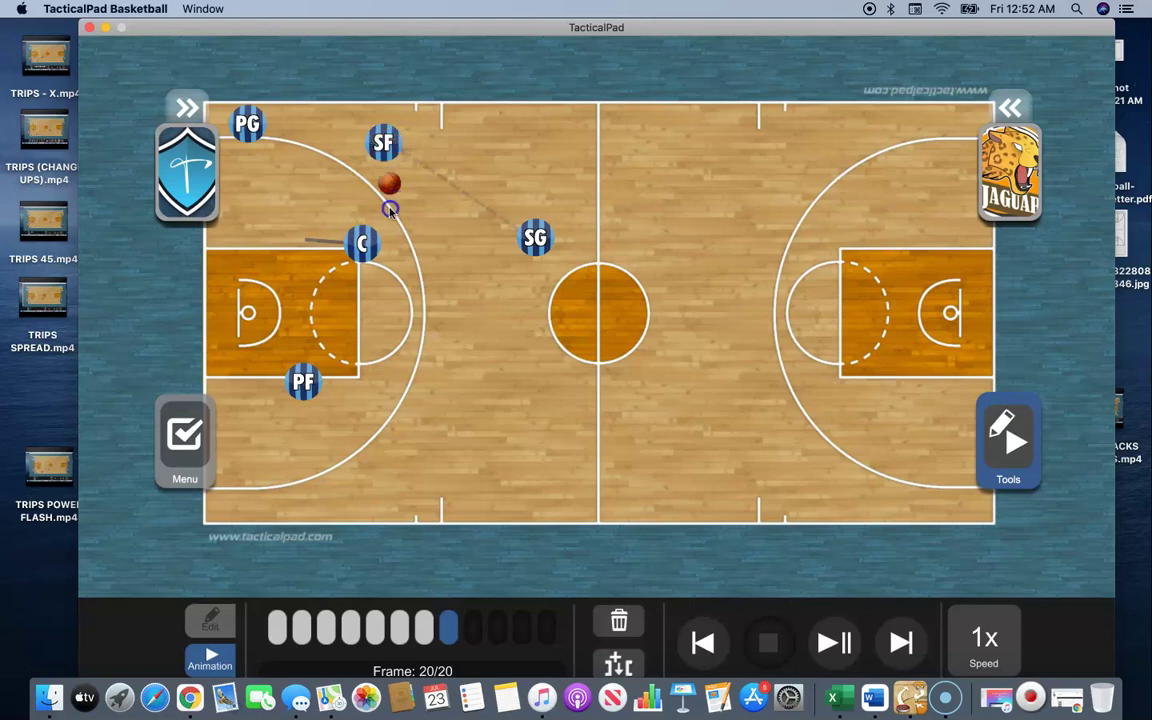
click(901, 642)
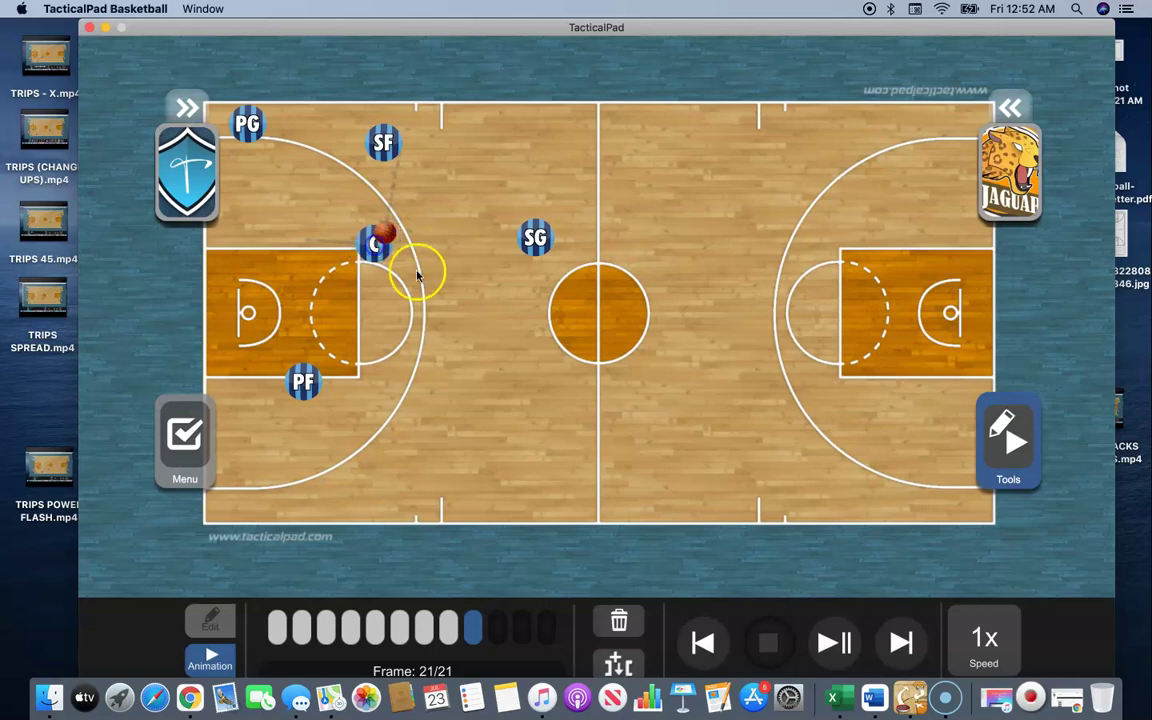
click(901, 642)
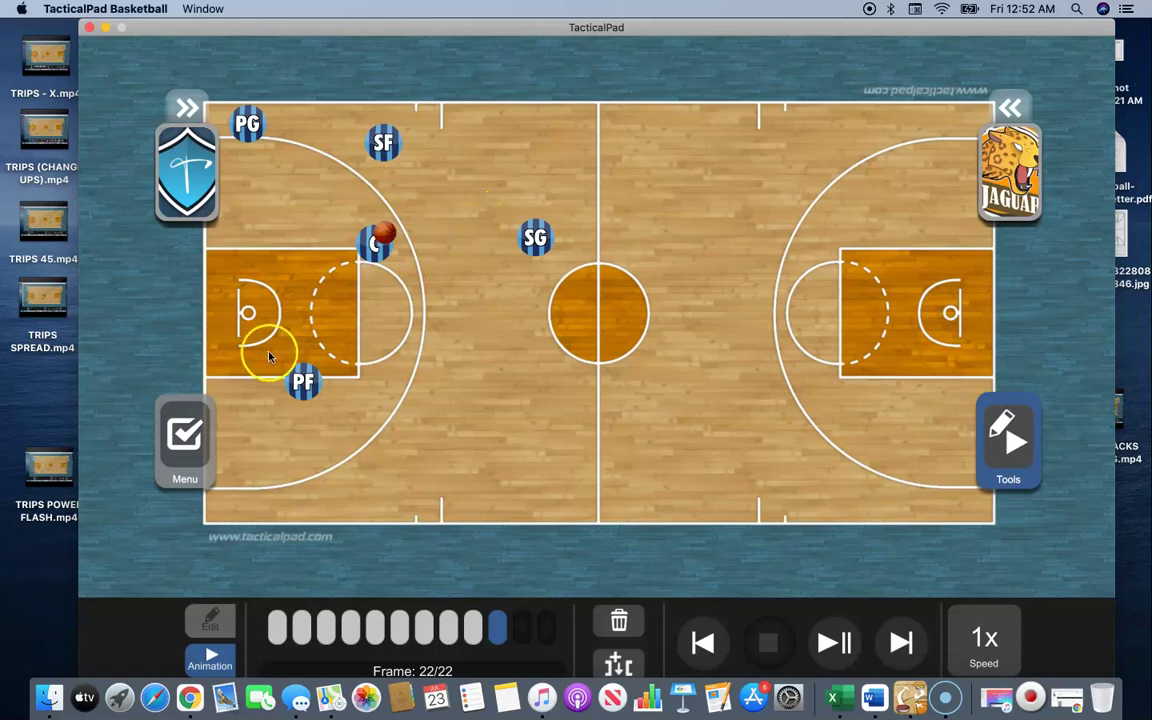
Step: Move PF up the lane and add three more frames
drag(299, 380, 256, 264)
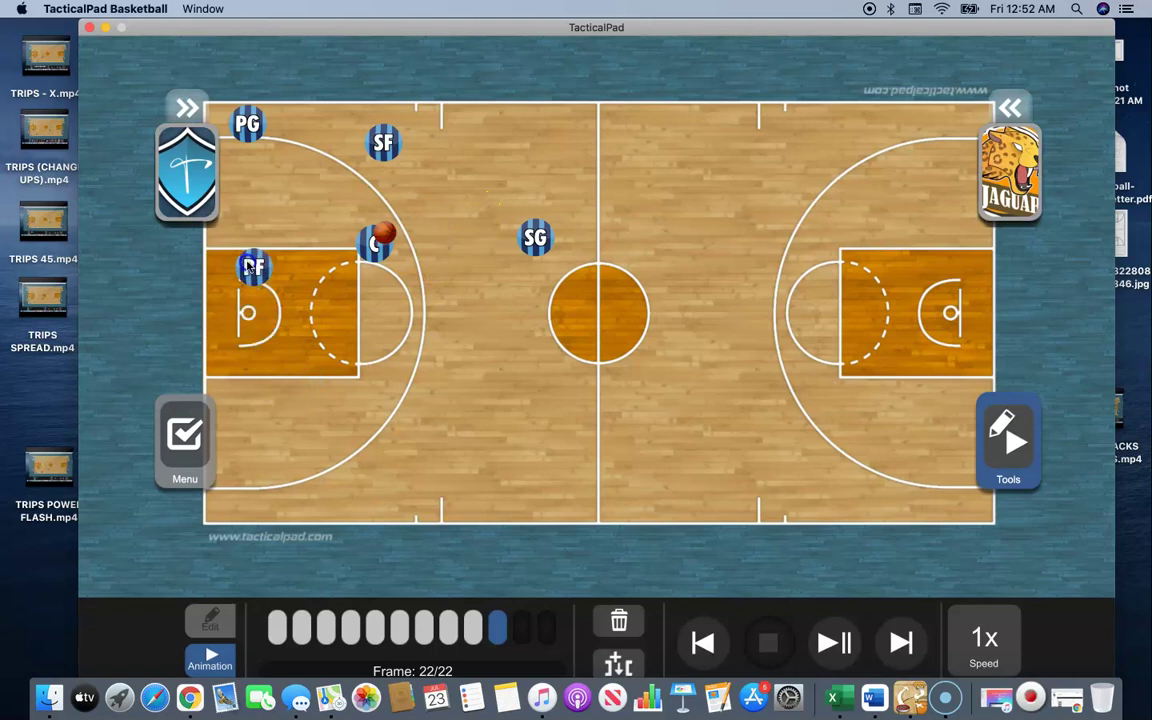
click(901, 642)
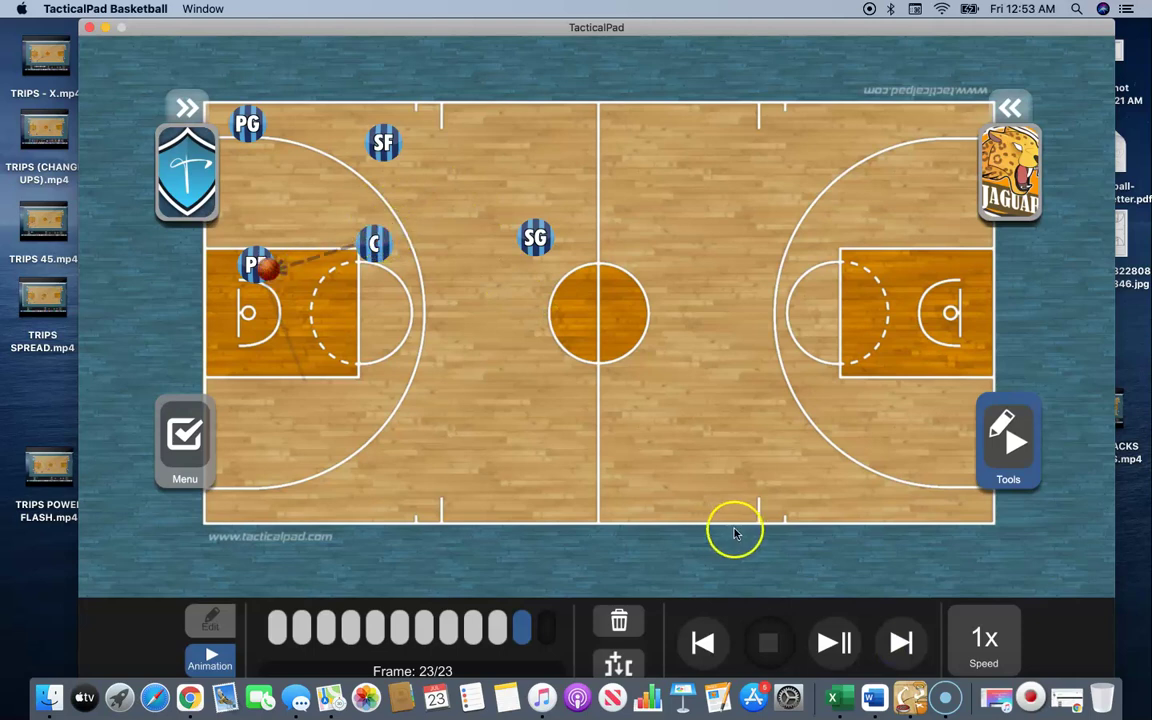
click(903, 643)
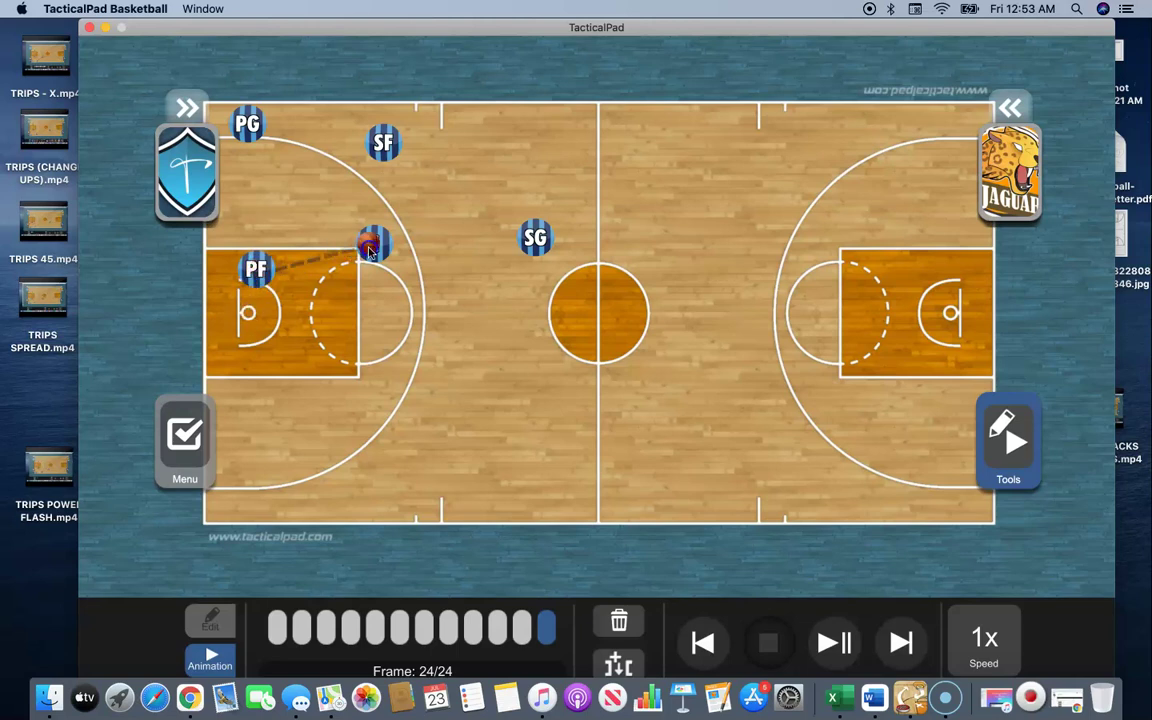
click(901, 643)
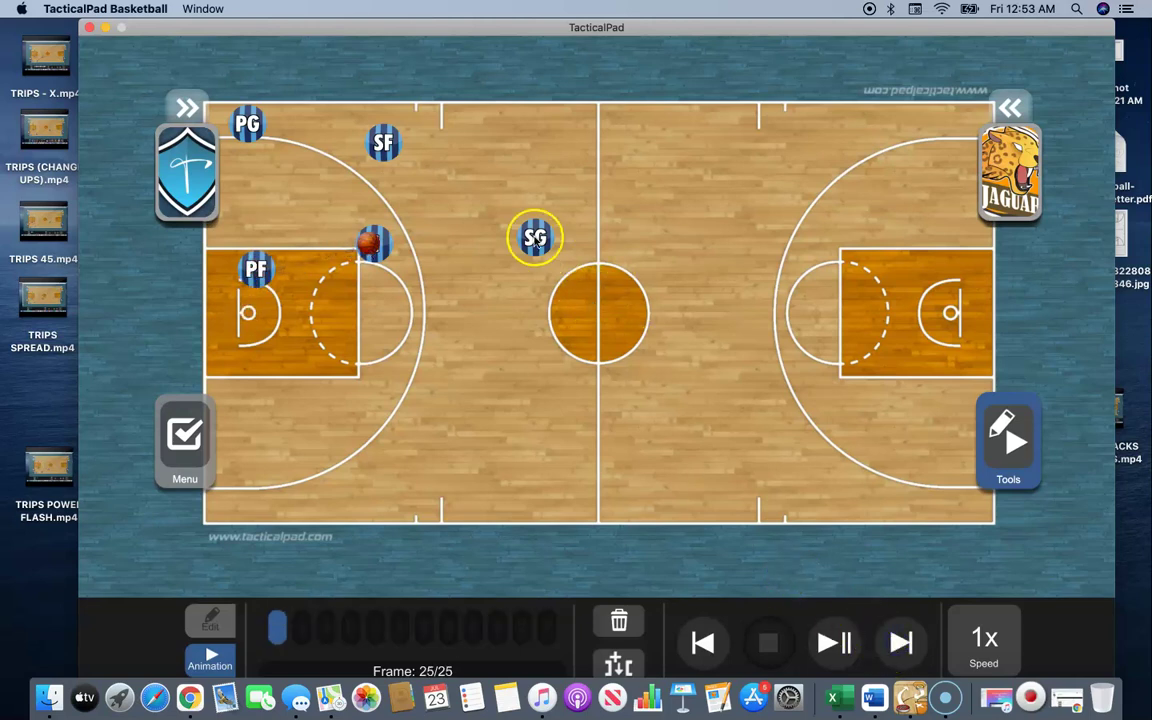
Step: Cut SG down to the lower wing, then across to the low block, with a frame between
drag(533, 238, 532, 378)
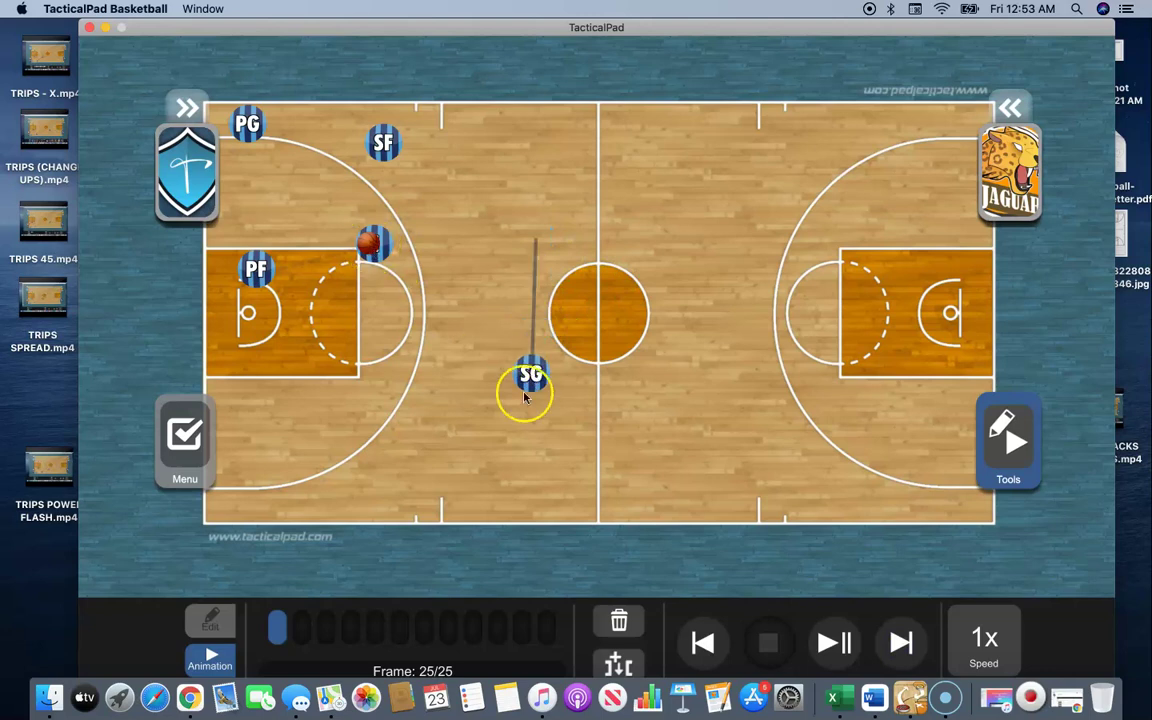
click(901, 643)
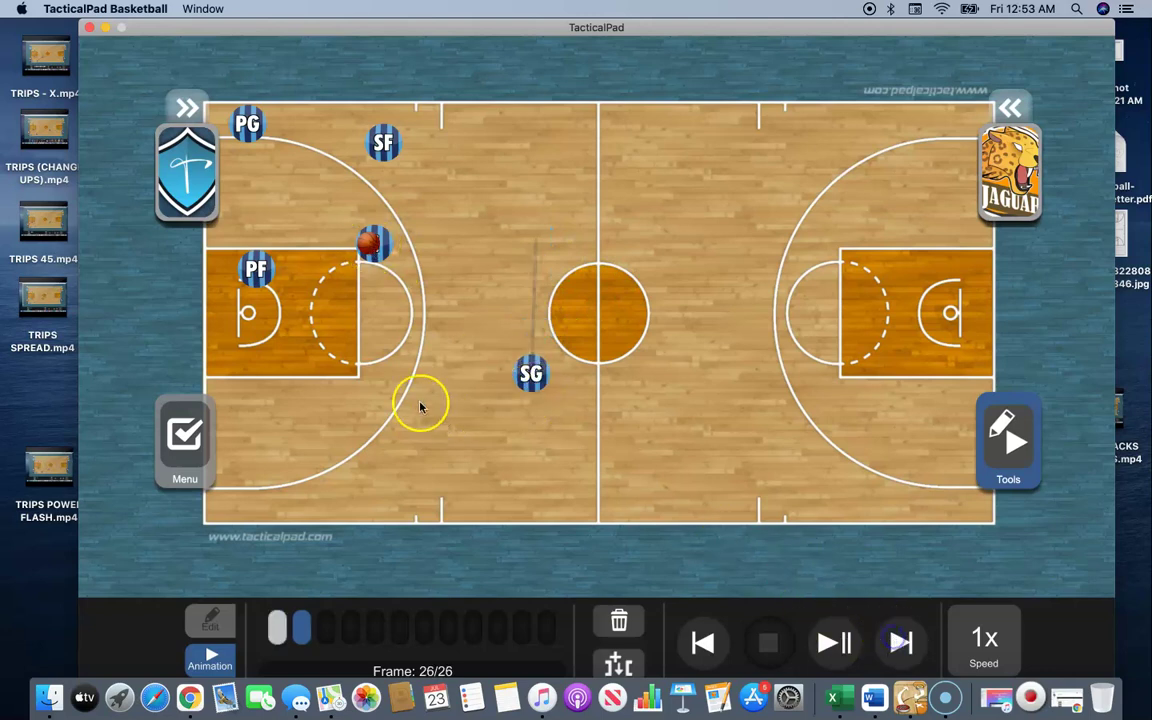
drag(527, 375, 279, 380)
Step: Pass the ball from C to SG, add a frame, and slide SF down toward the bottom wing
click(375, 262)
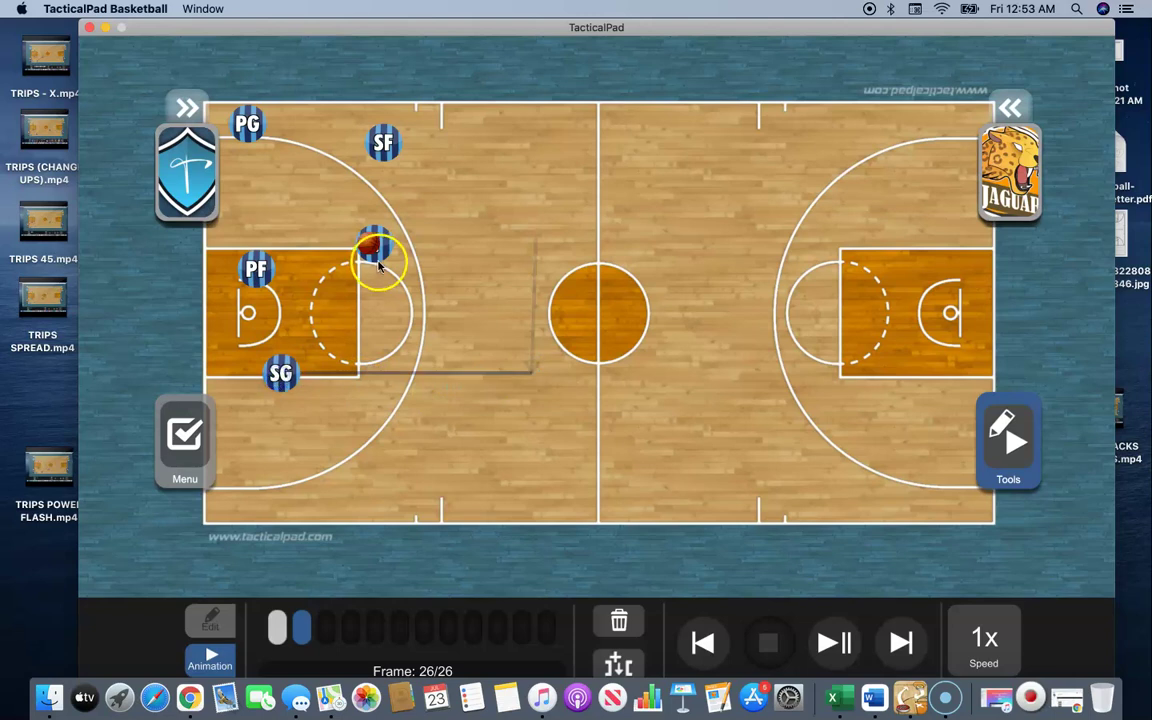
click(901, 643)
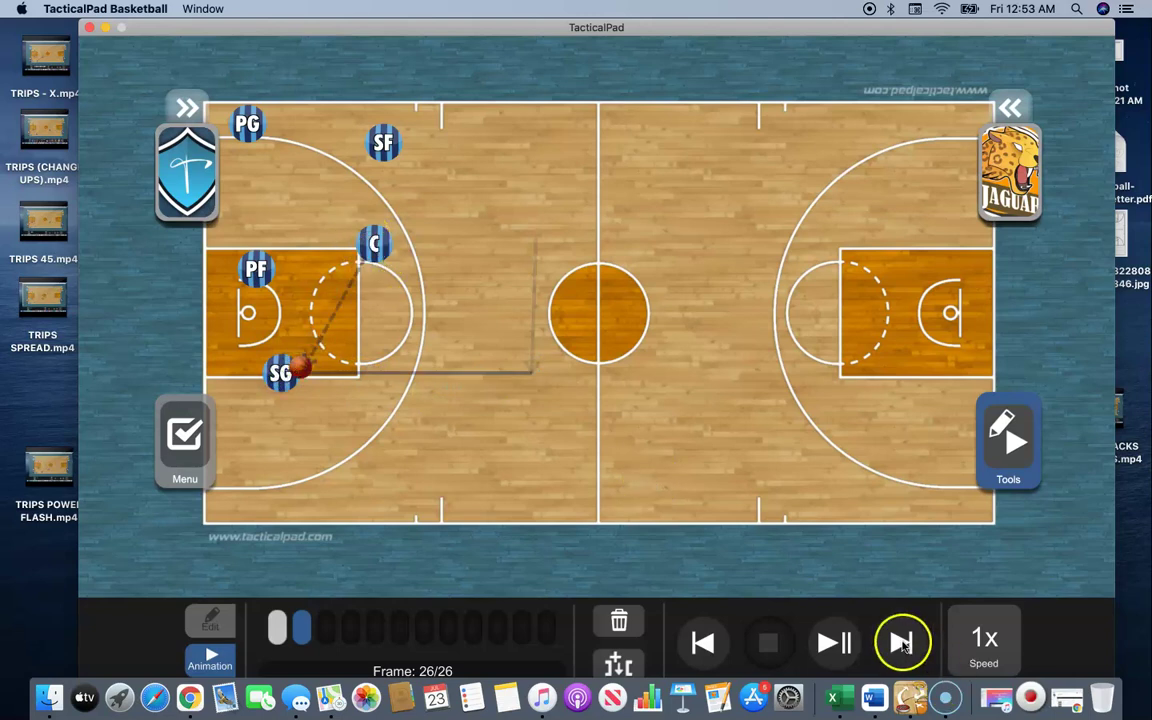
drag(458, 334, 305, 368)
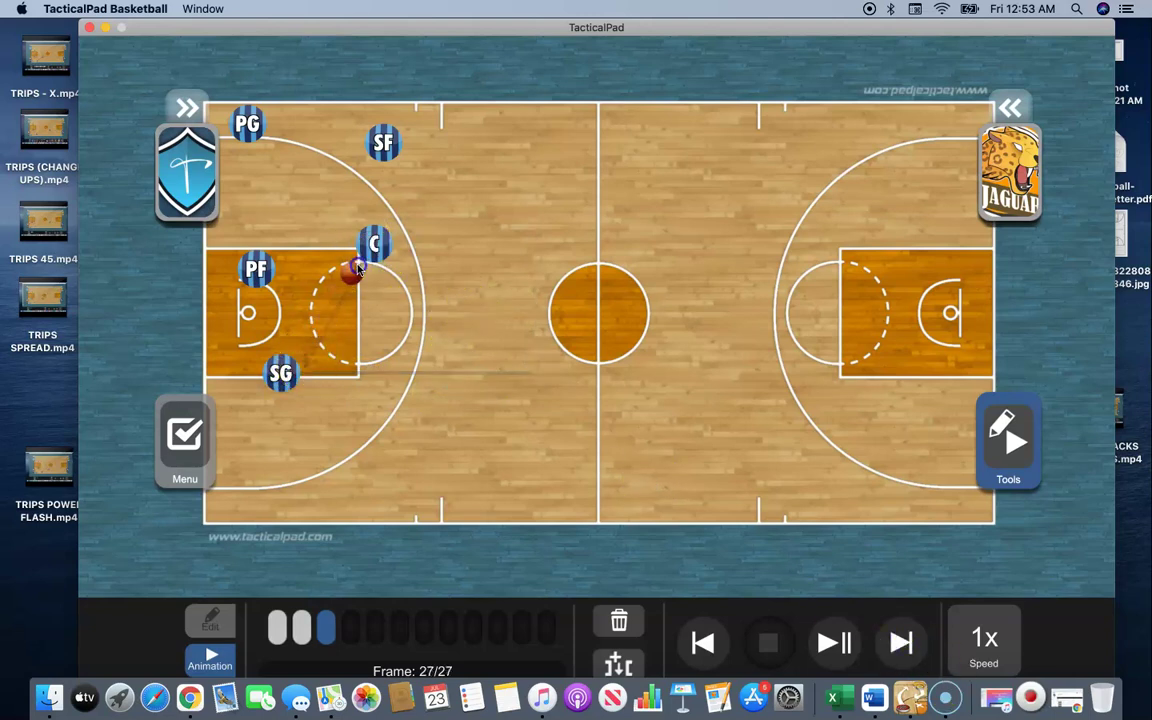
click(901, 643)
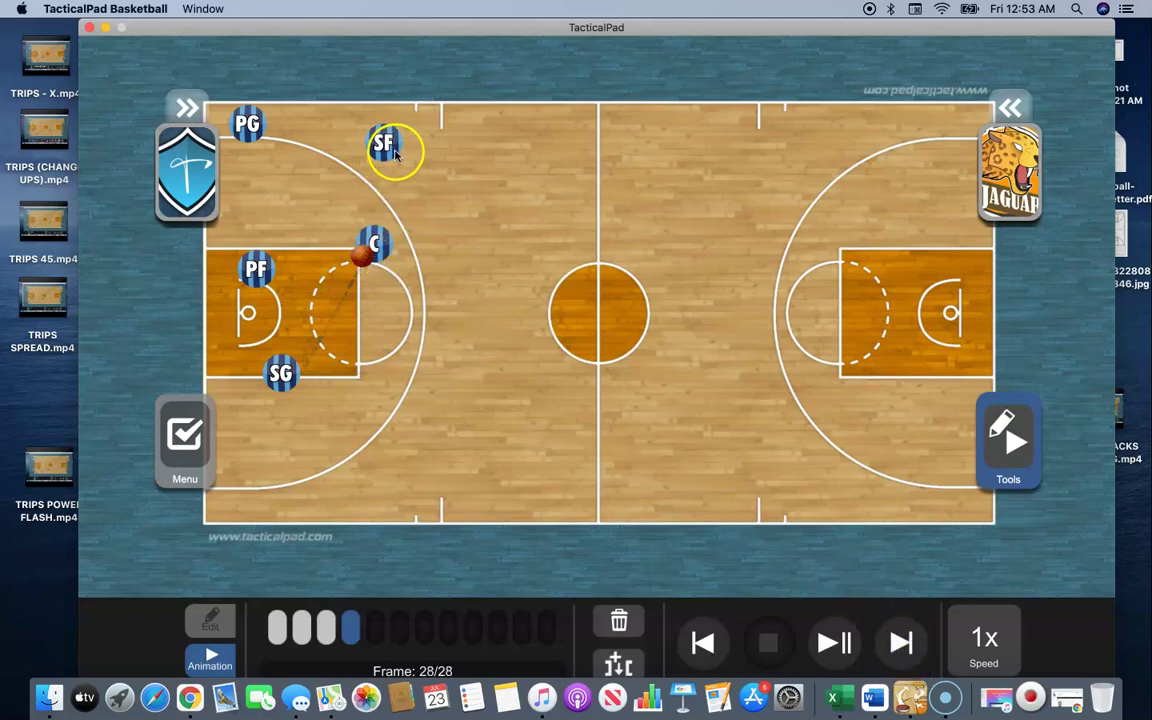
drag(397, 155, 397, 500)
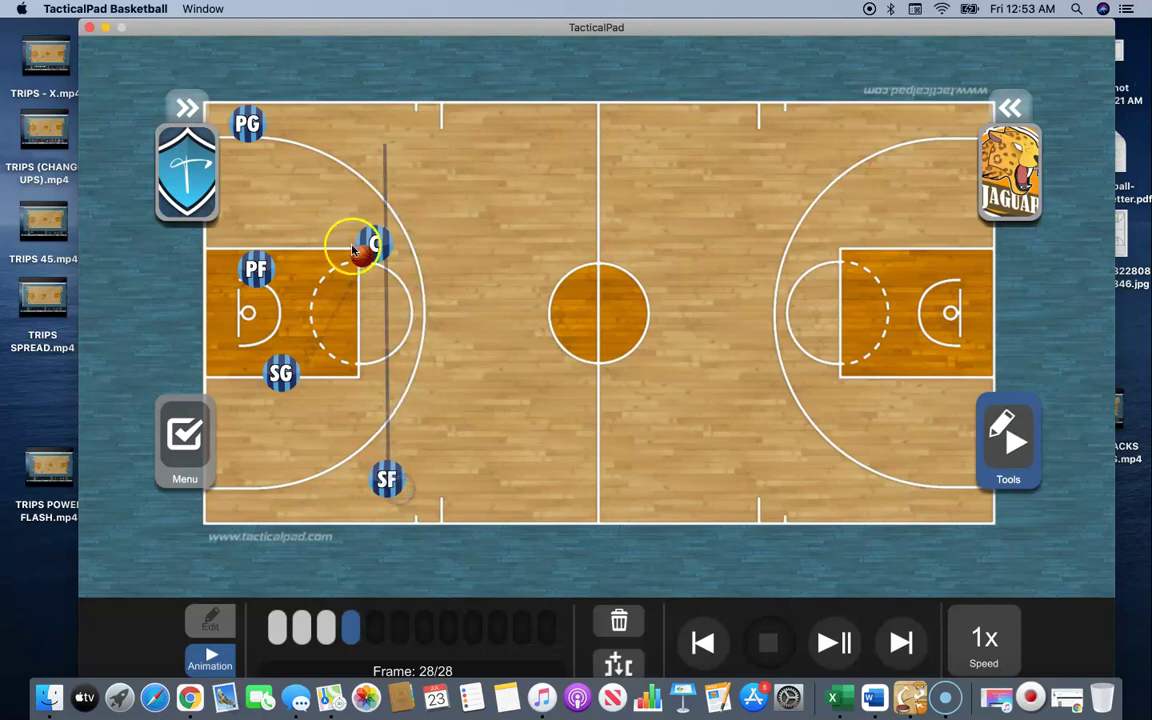
Step: Bring PG out to the top of the key and pass him the ball from C
click(895, 642)
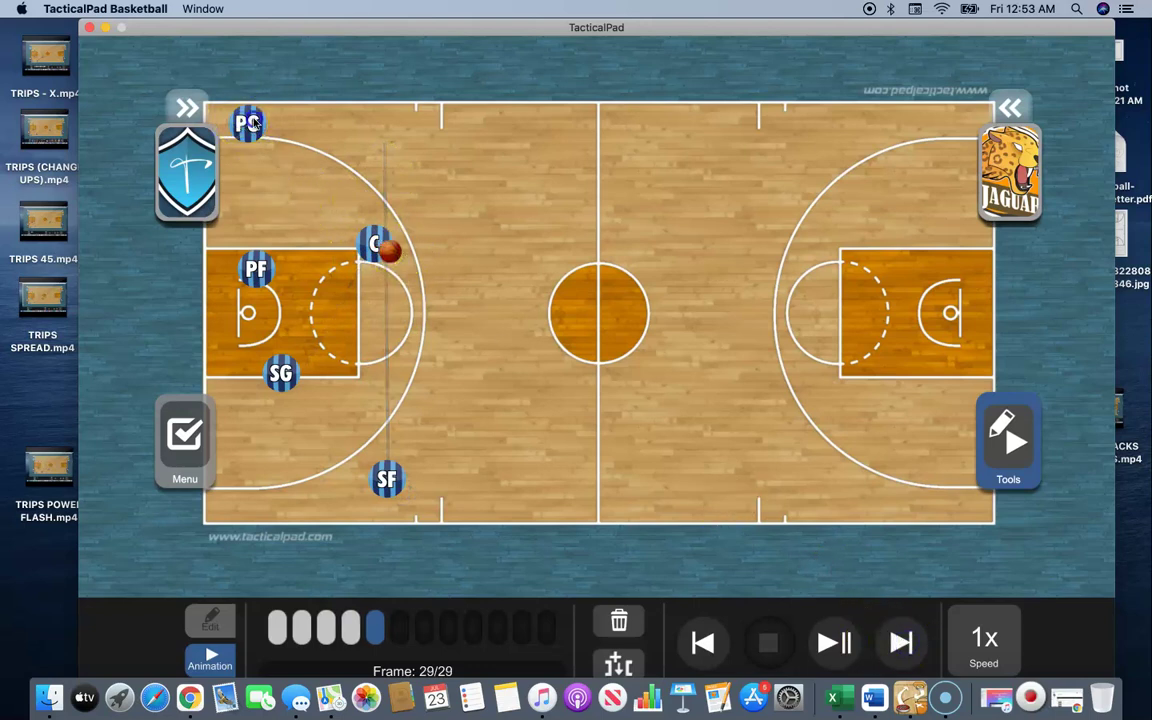
drag(254, 122, 528, 230)
drag(390, 250, 540, 244)
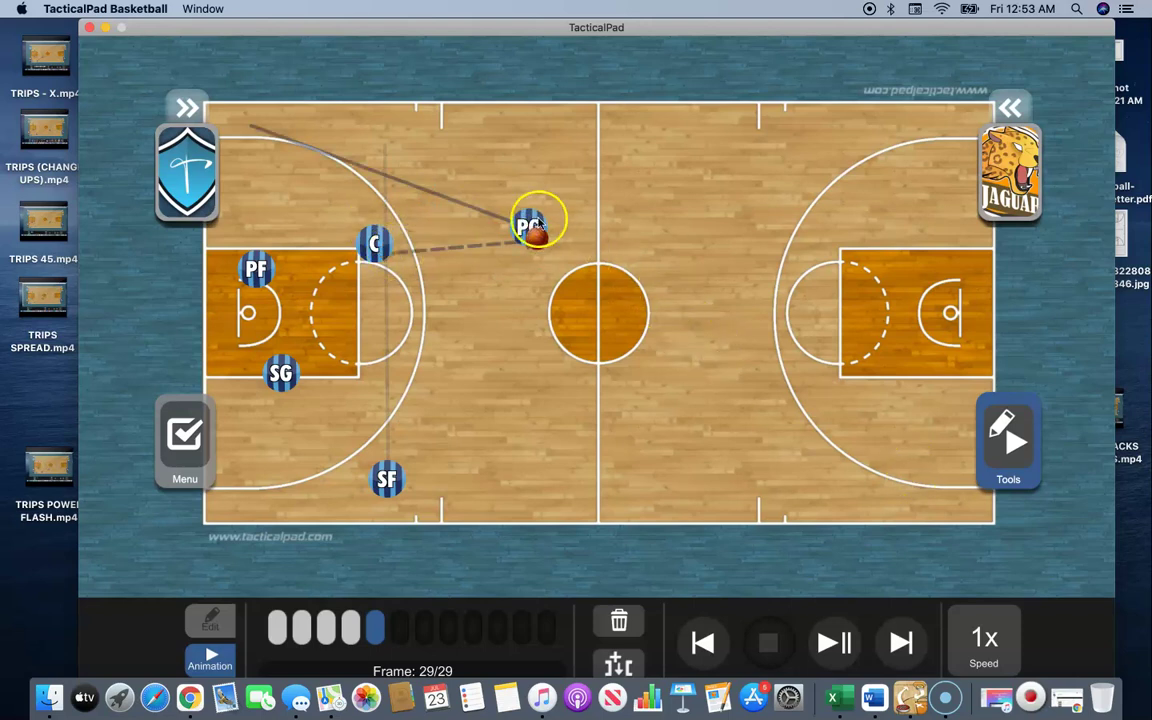
drag(515, 197, 508, 189)
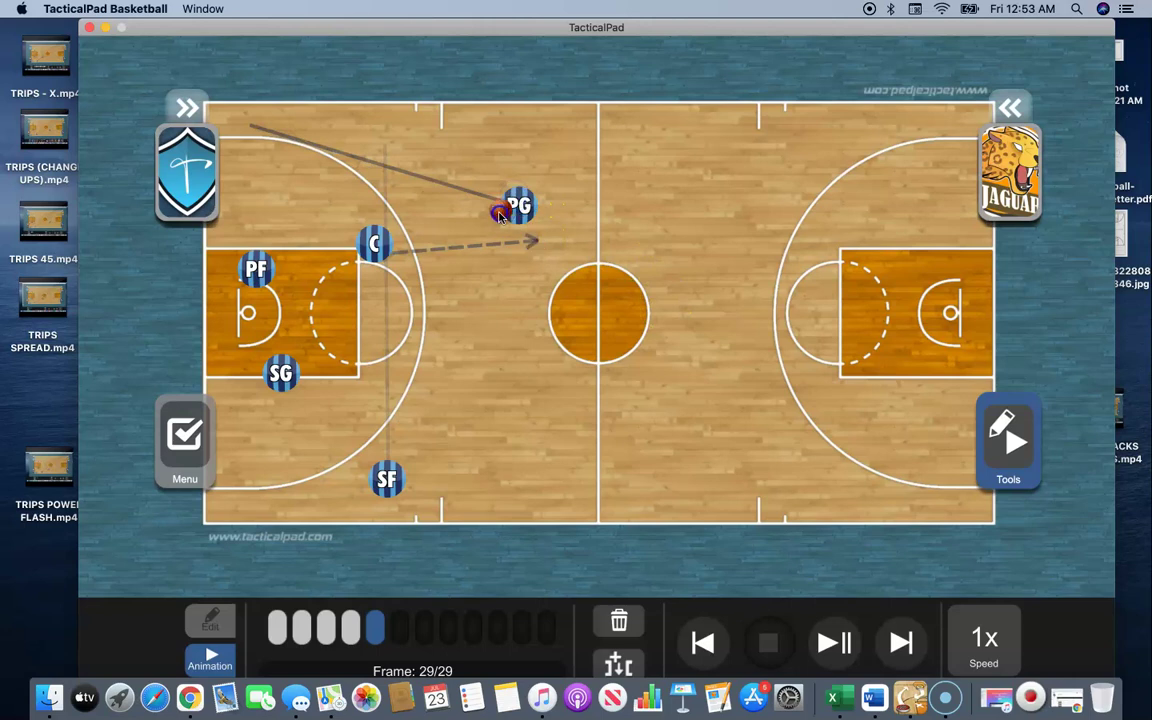
click(901, 642)
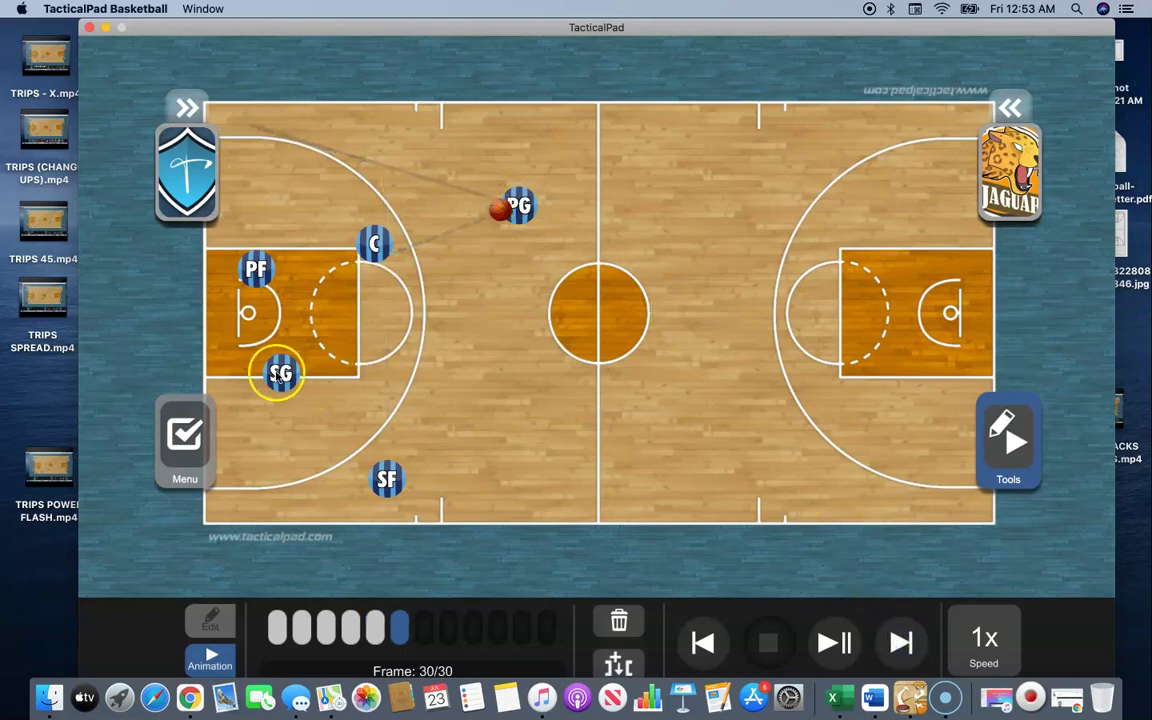
Step: Send SG to the baseline corner, then drop C to the low block and raise PF toward the elbow
drag(279, 377, 230, 505)
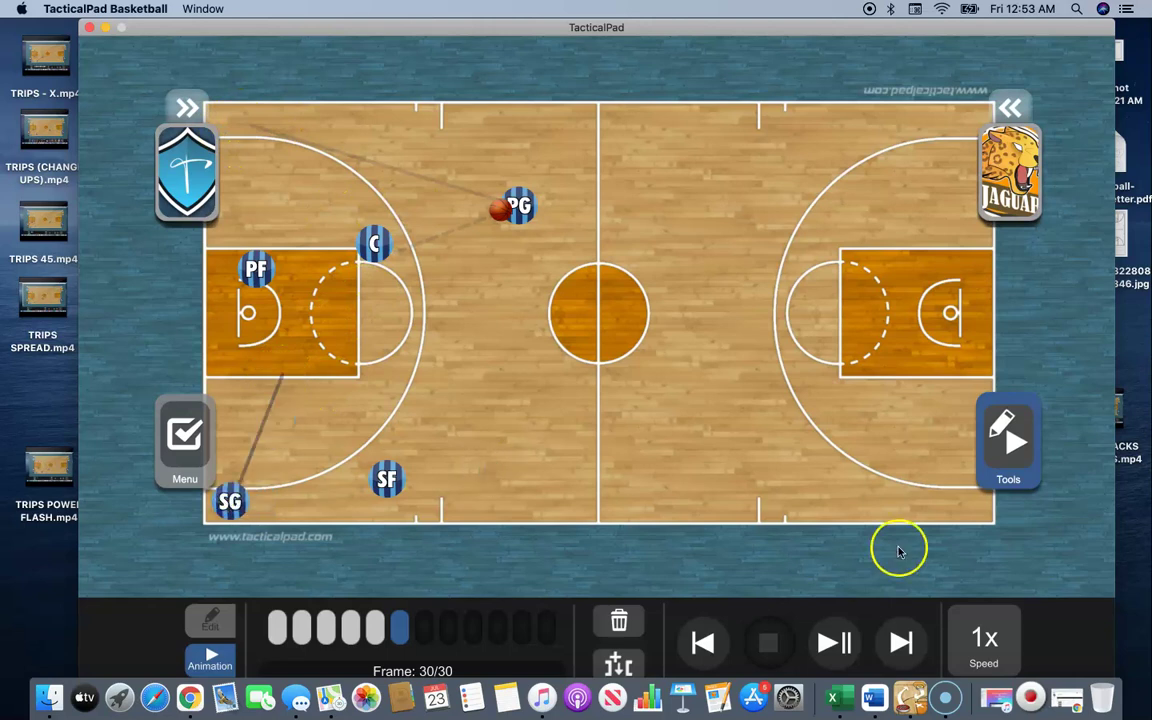
click(905, 648)
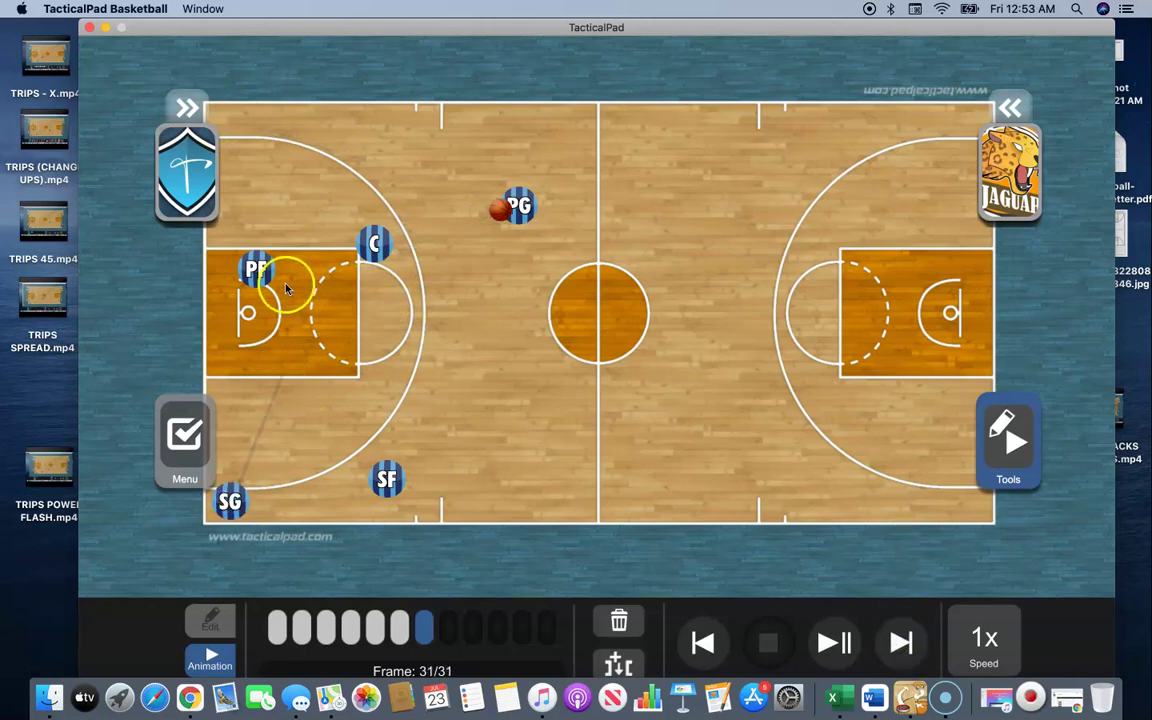
drag(373, 250, 316, 397)
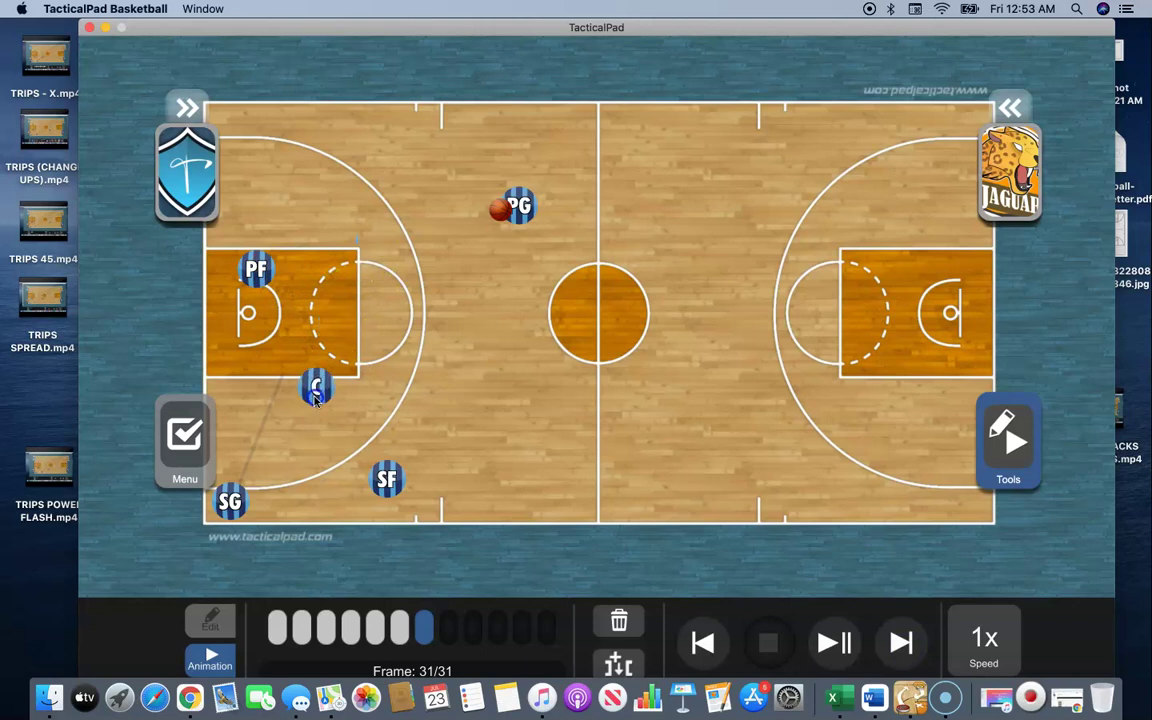
drag(261, 279, 290, 243)
drag(320, 393, 305, 392)
click(902, 644)
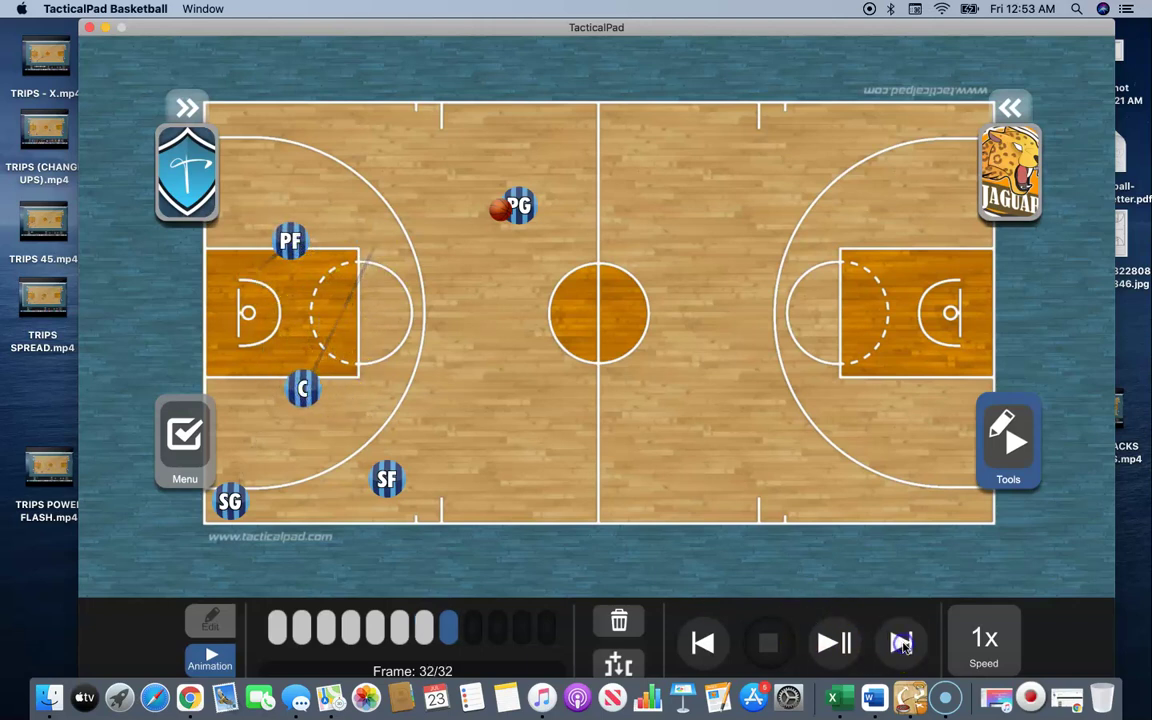
Step: Move PG and the ball down below the centre circle and add a frame
drag(510, 205, 548, 390)
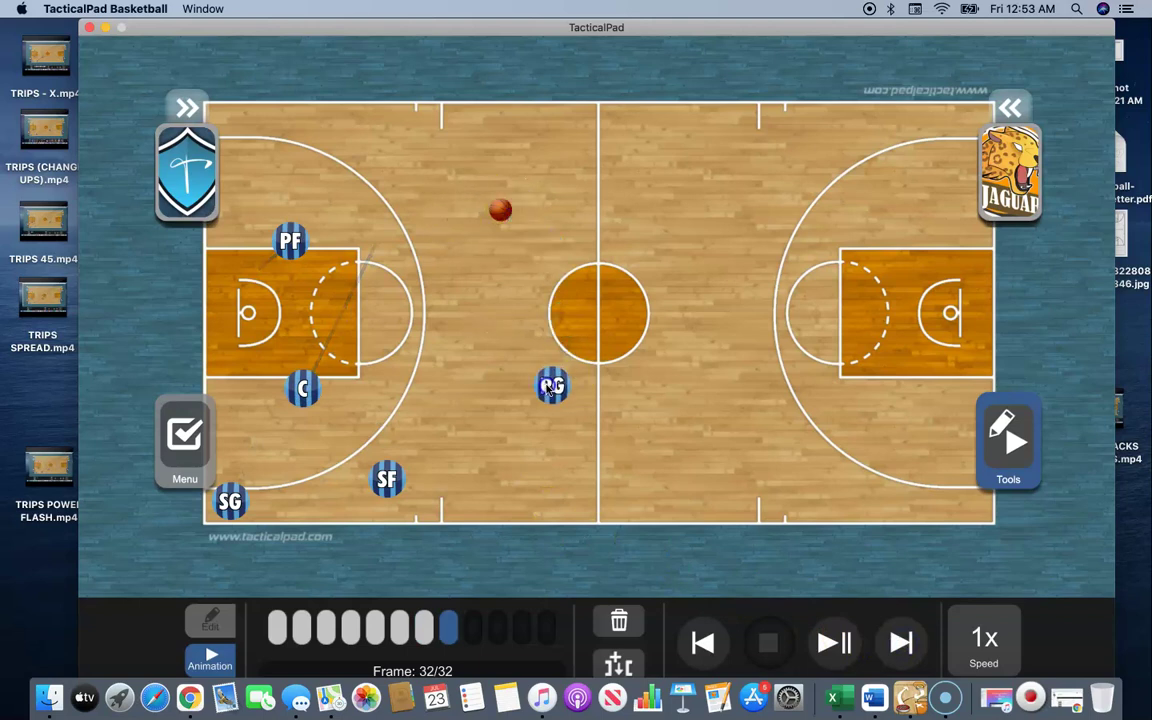
drag(485, 190, 546, 394)
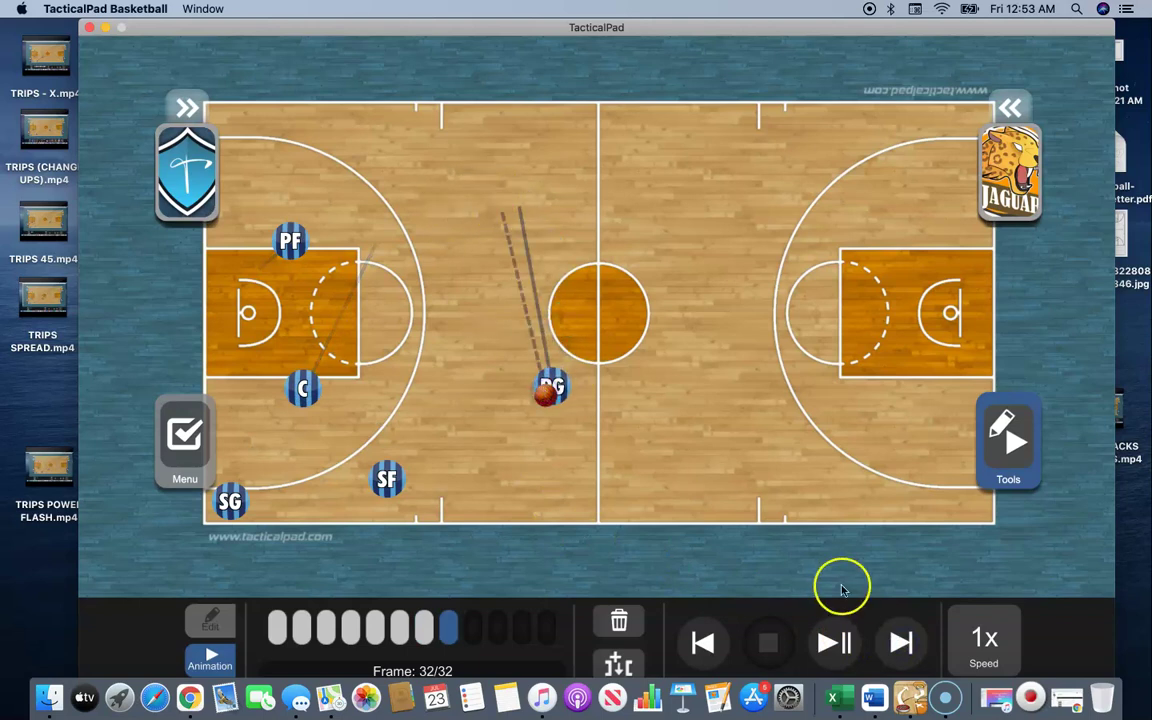
click(902, 645)
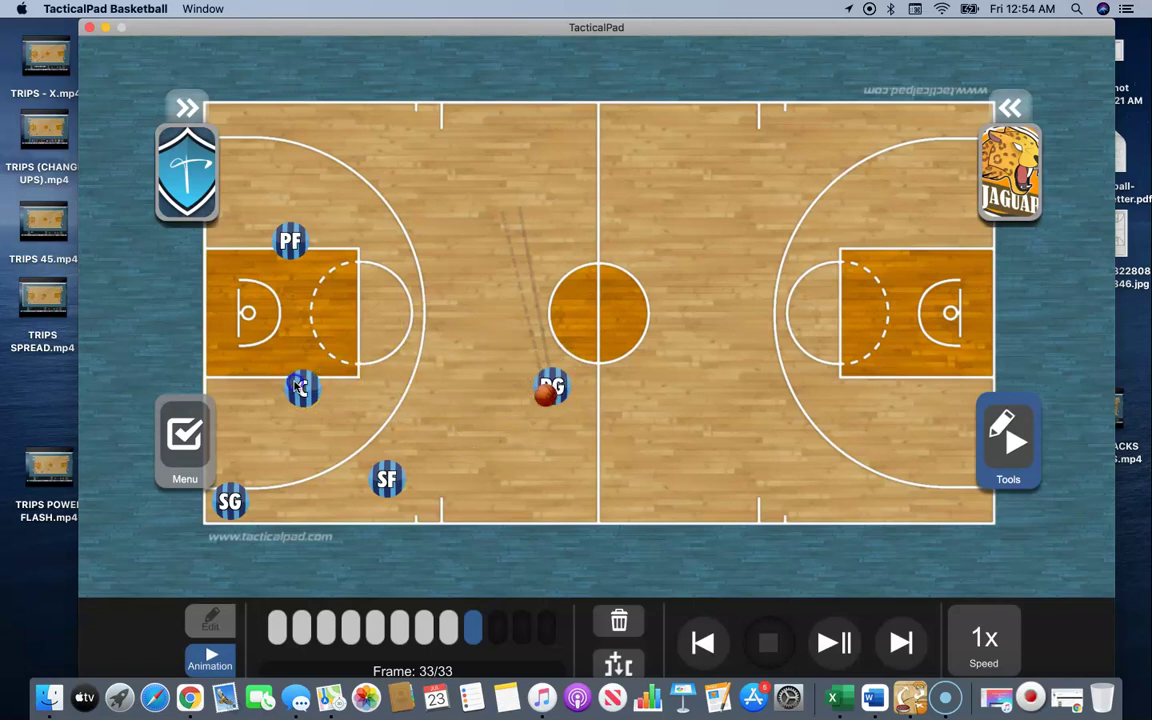
Step: Step C out toward the lane corner, pass from PG to C, and add frame 34
drag(299, 386, 366, 381)
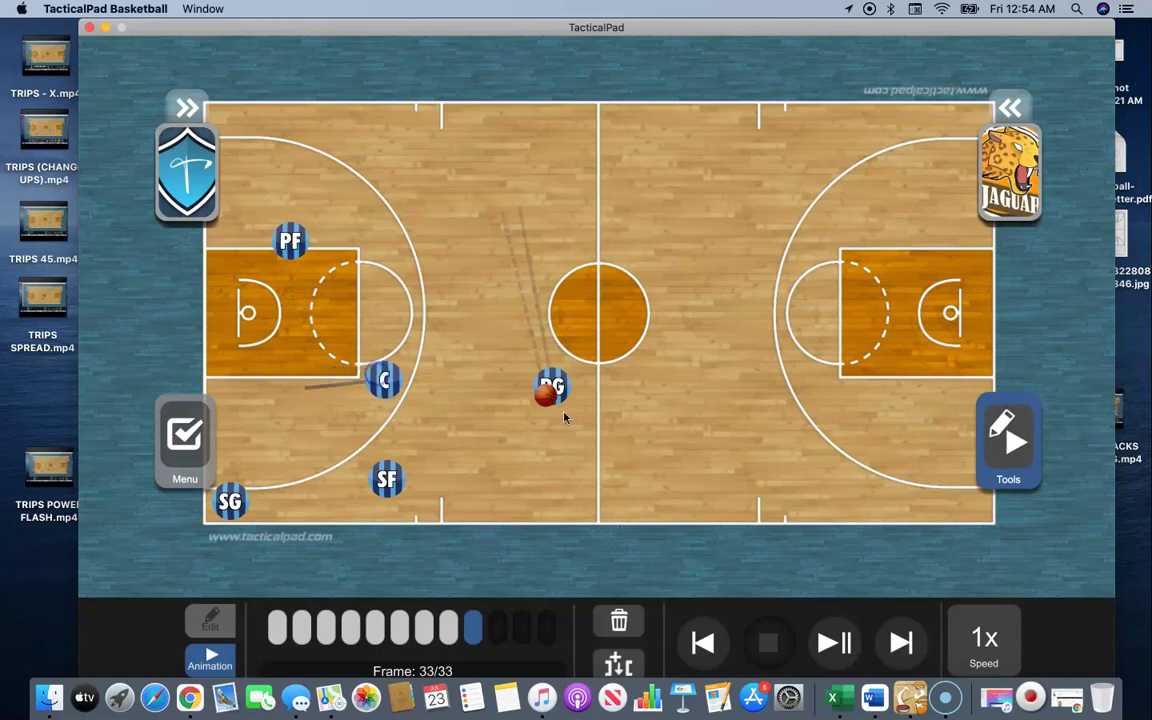
drag(561, 405, 505, 399)
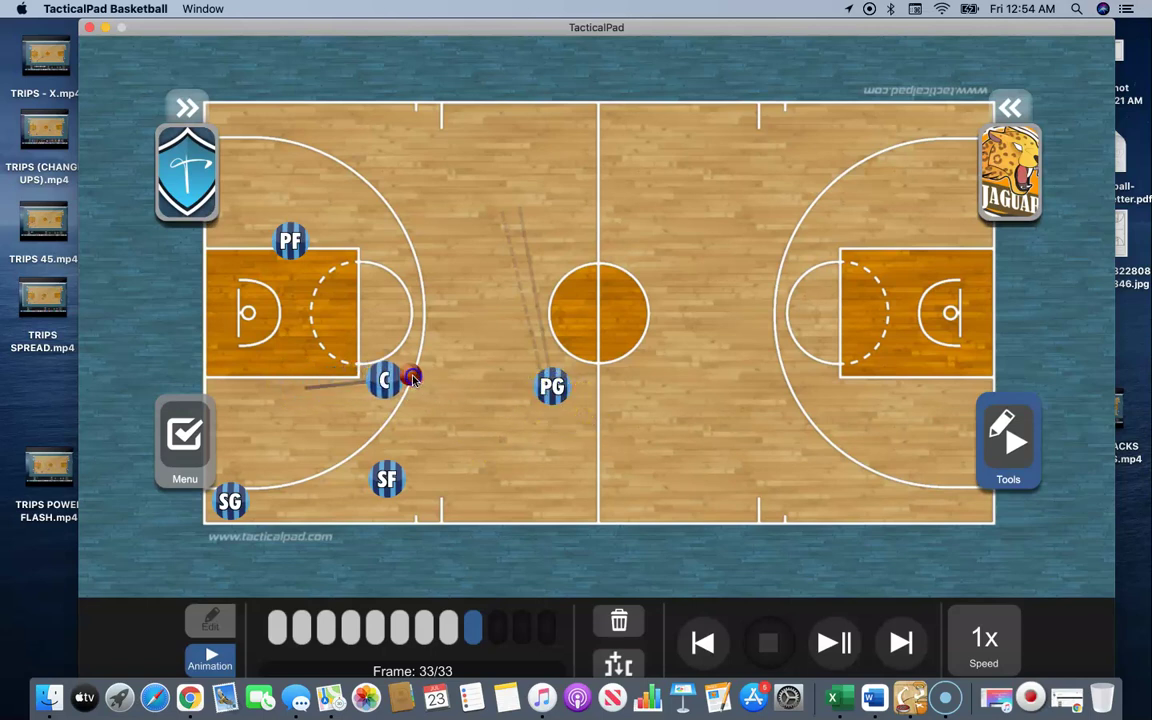
click(900, 640)
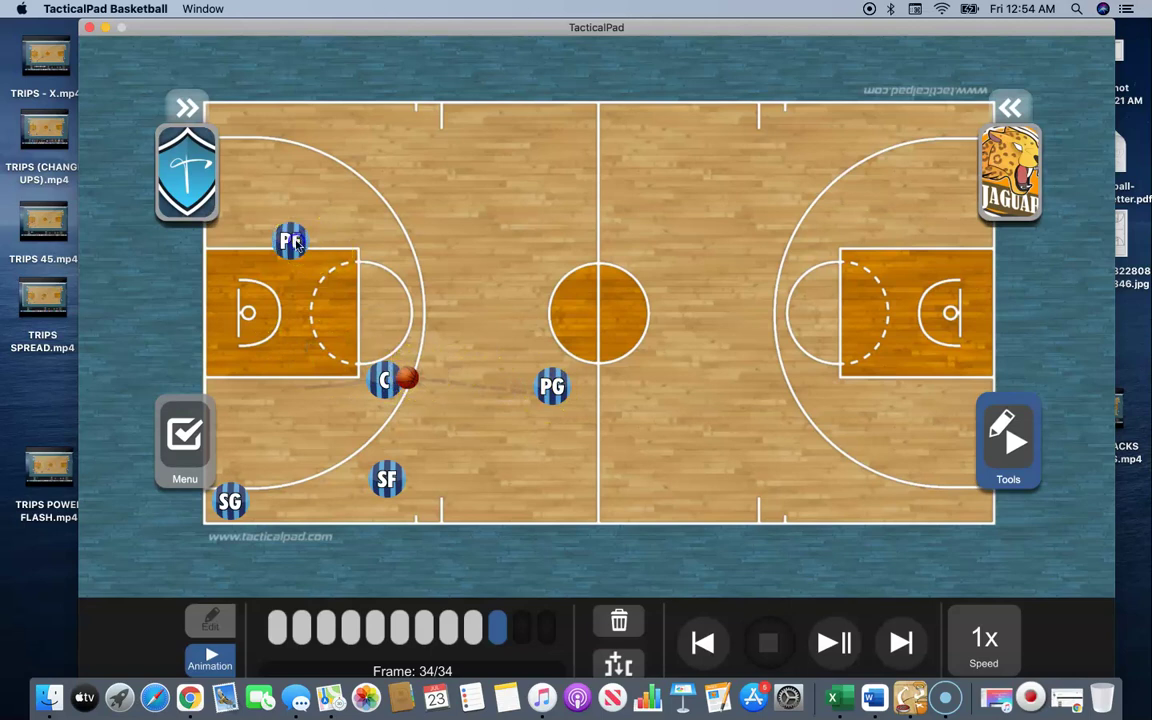
Step: Drop PF to the low block and pass the ball from C to PF, adding frames
drag(297, 245, 266, 363)
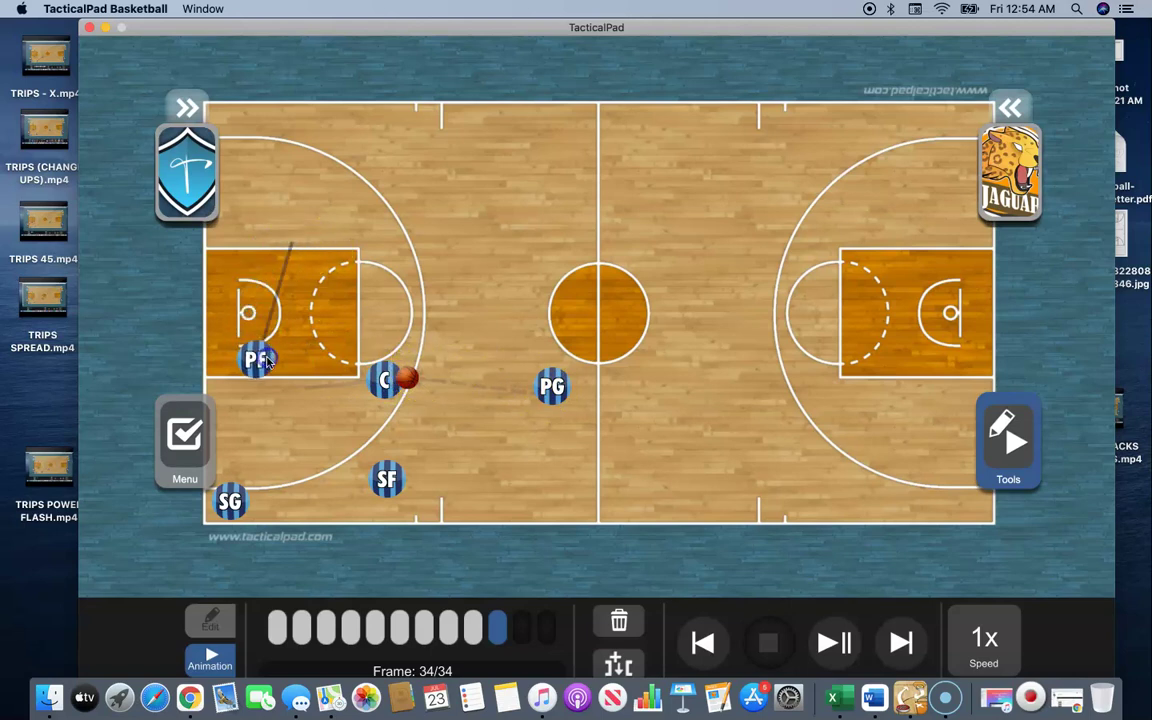
click(899, 641)
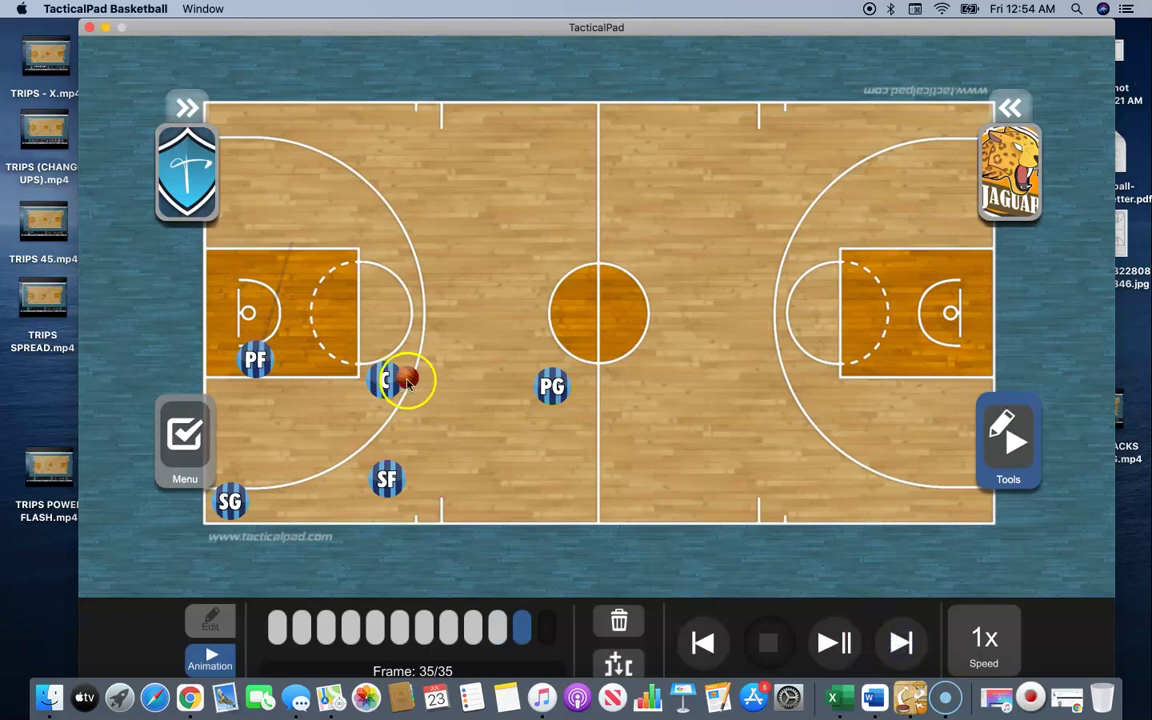
drag(408, 385, 285, 368)
click(899, 641)
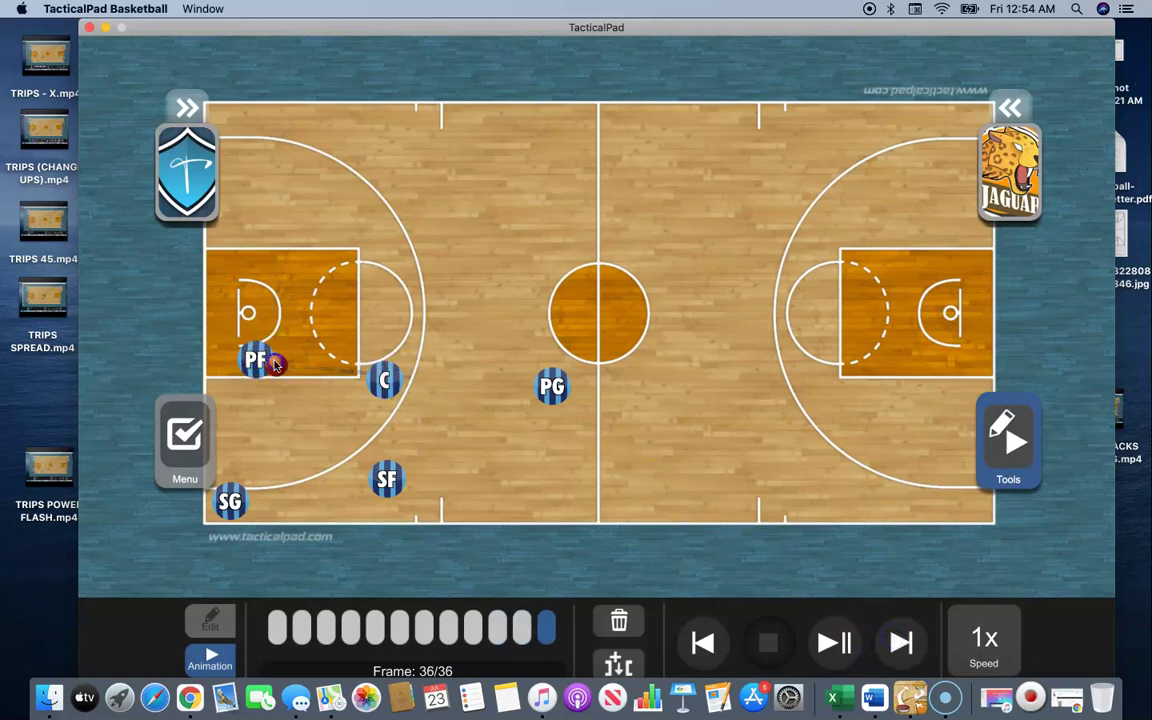
click(901, 641)
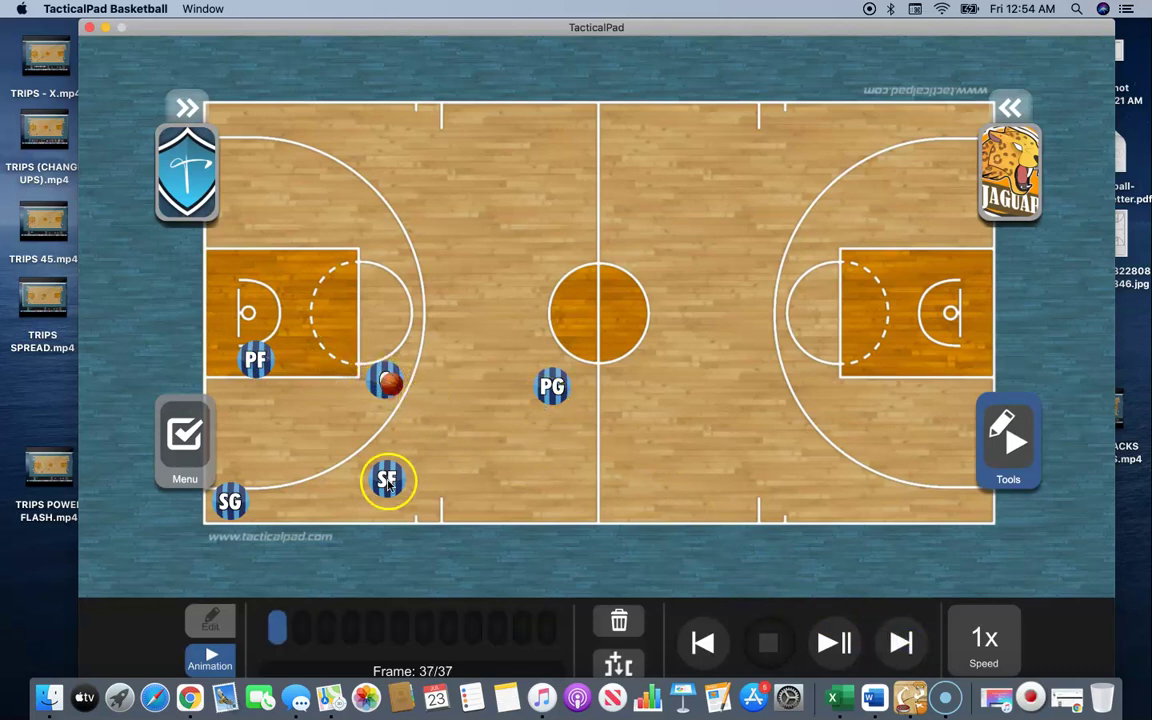
Step: Move PG up to the centre circle, then cut him over to the top of the key
drag(549, 383, 528, 262)
click(878, 627)
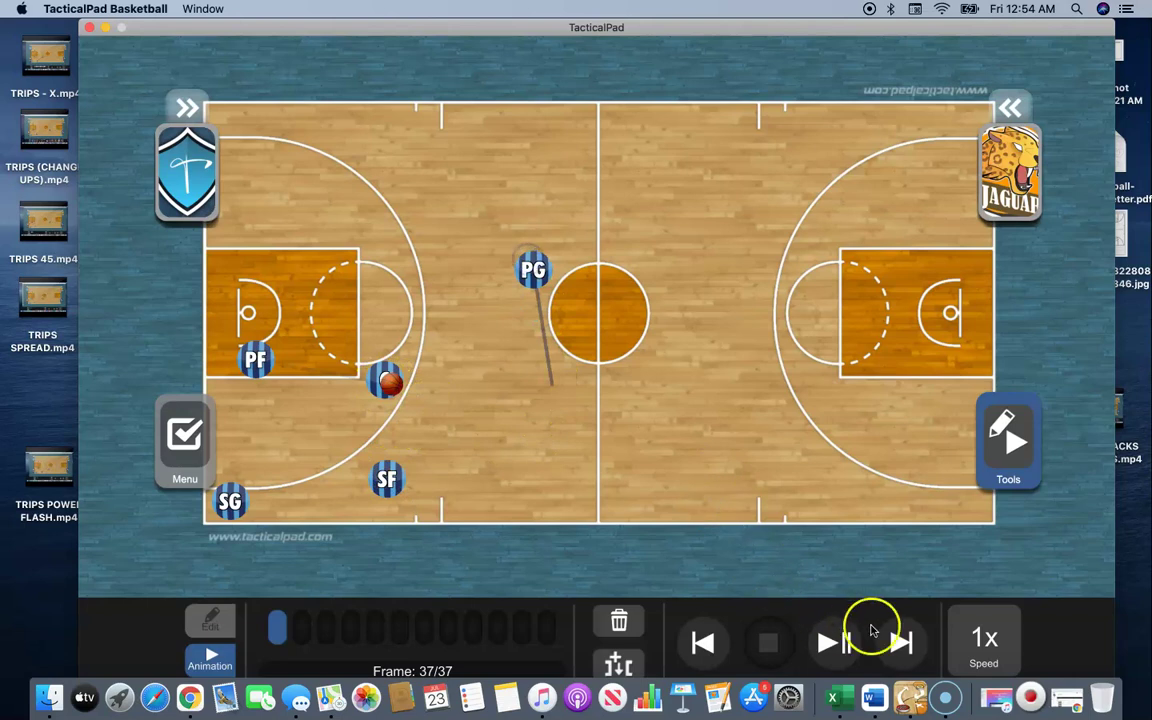
drag(533, 267, 298, 258)
click(900, 640)
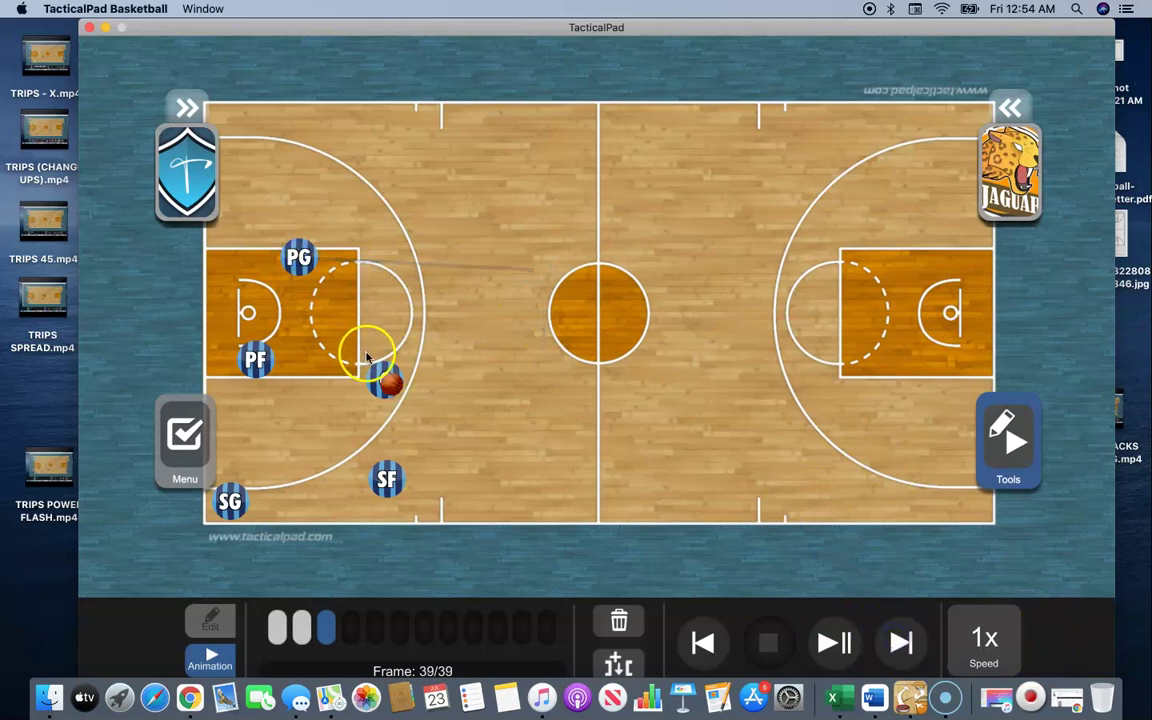
Step: Pass the ball from PG to C at the elbow, then cut SF to the arc top and PG to the top-left wing
click(900, 642)
drag(279, 274, 366, 352)
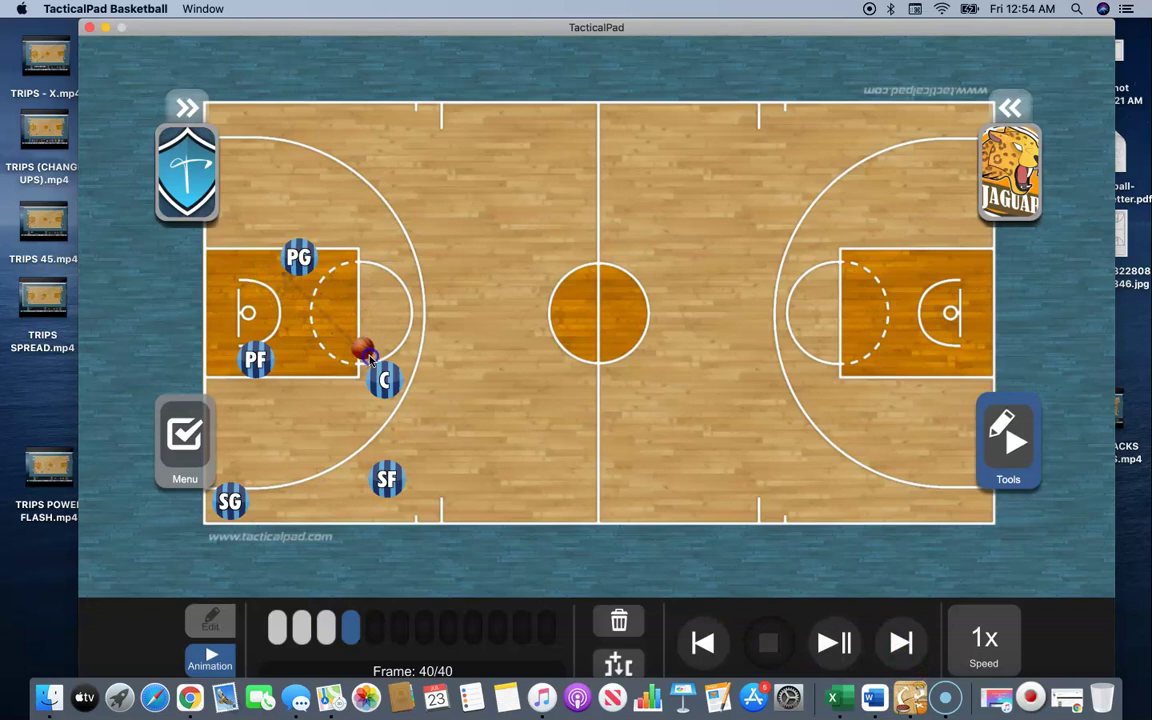
click(900, 642)
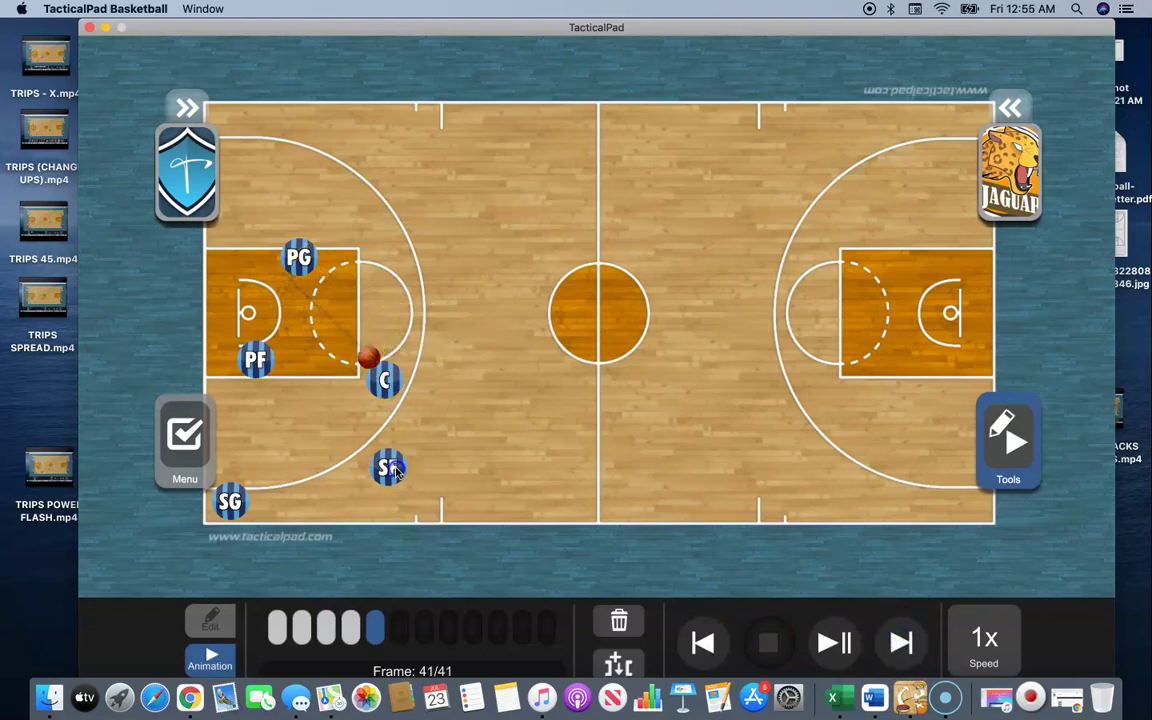
mouse_move(397, 474)
mouse_down()
mouse_move(402, 270)
mouse_move(389, 151)
mouse_move(388, 170)
mouse_up()
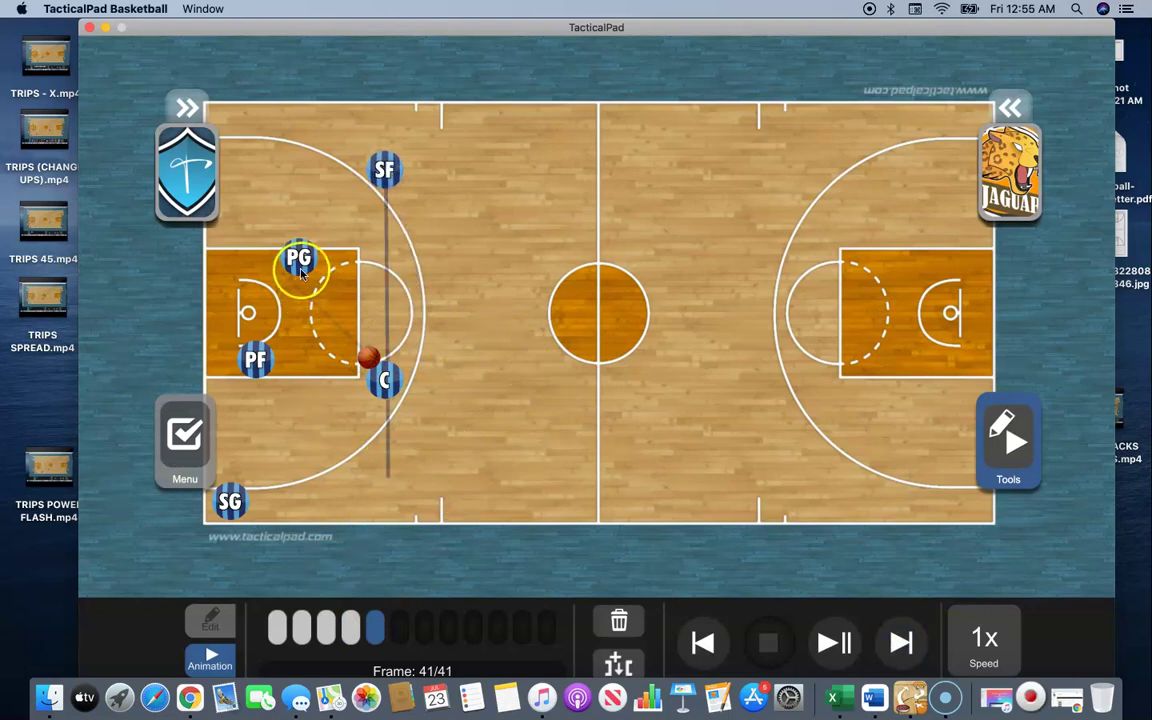
drag(302, 273, 237, 137)
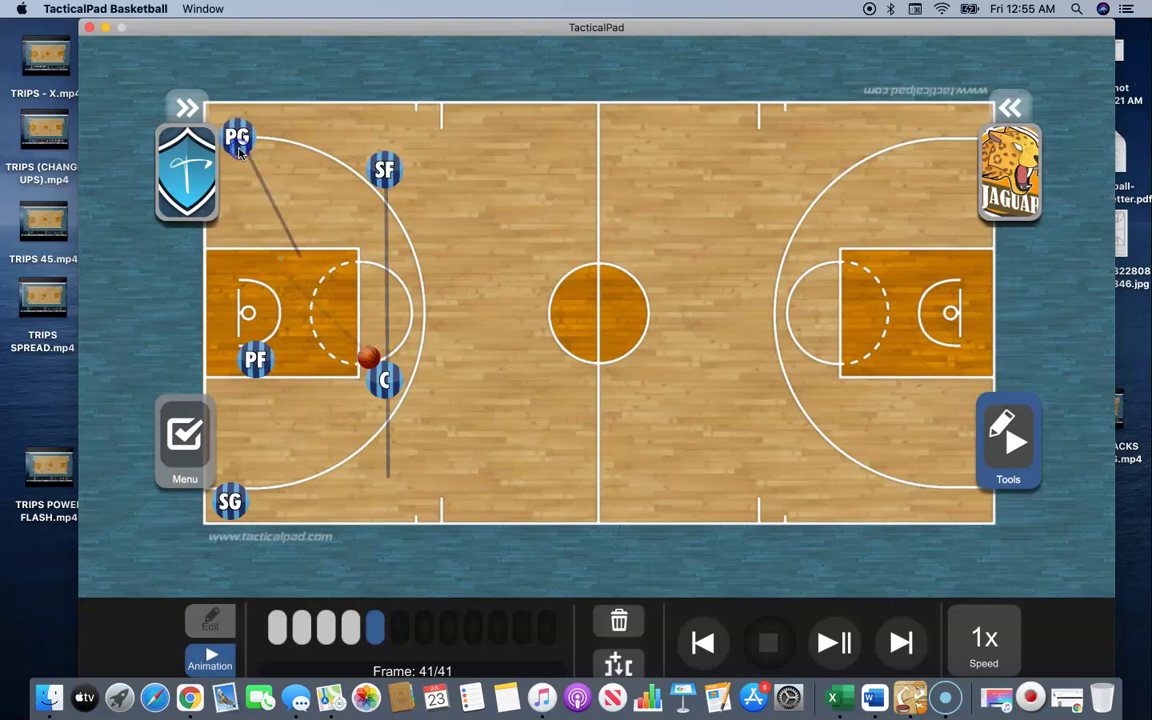
click(900, 645)
Step: Bring SG out of the corner, pass him the ball from C, and dribble up toward the centre circle
drag(249, 496, 537, 465)
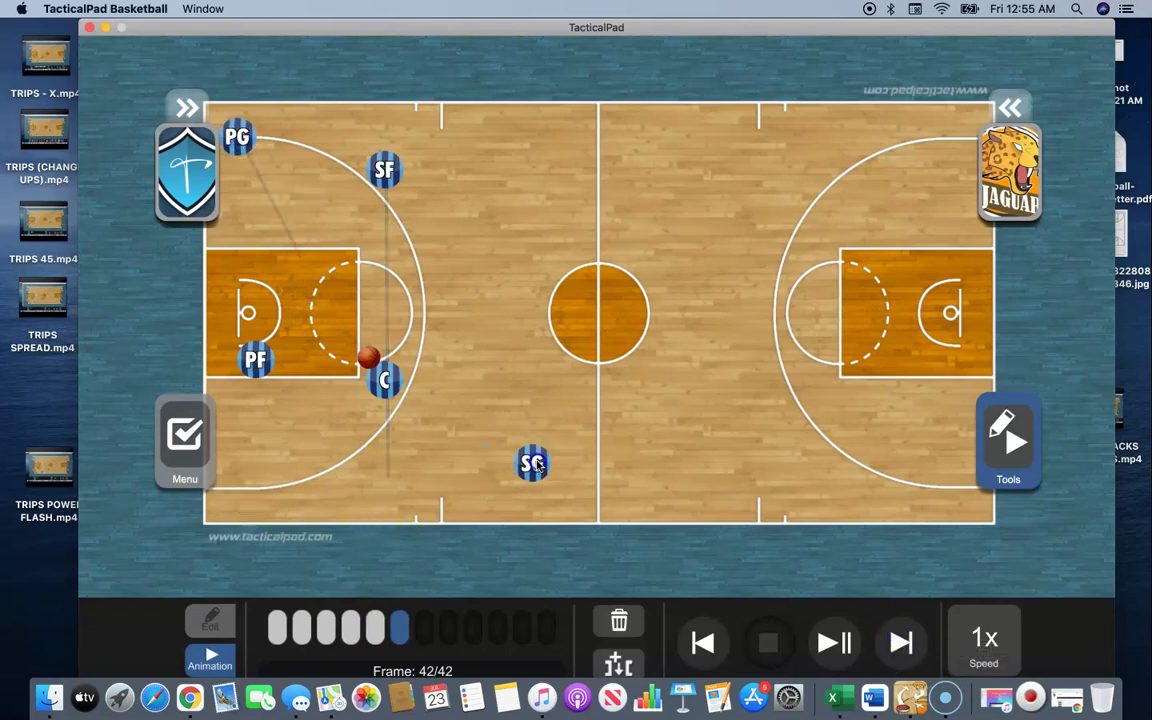
drag(410, 384, 520, 458)
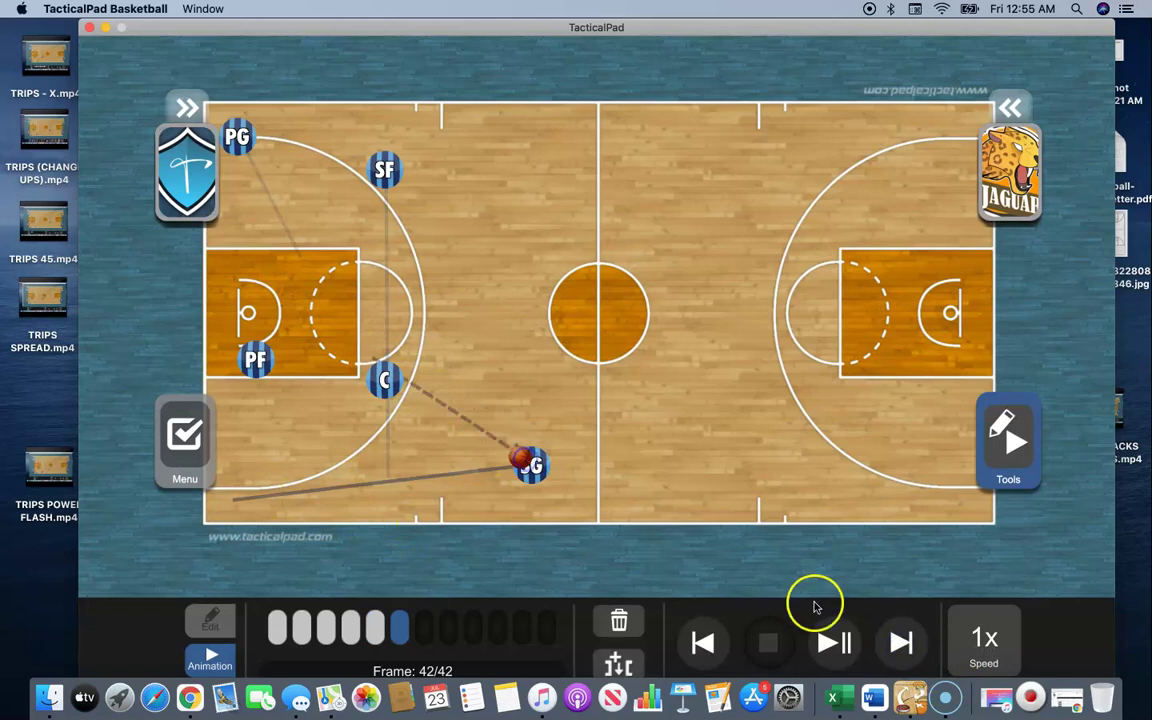
click(900, 642)
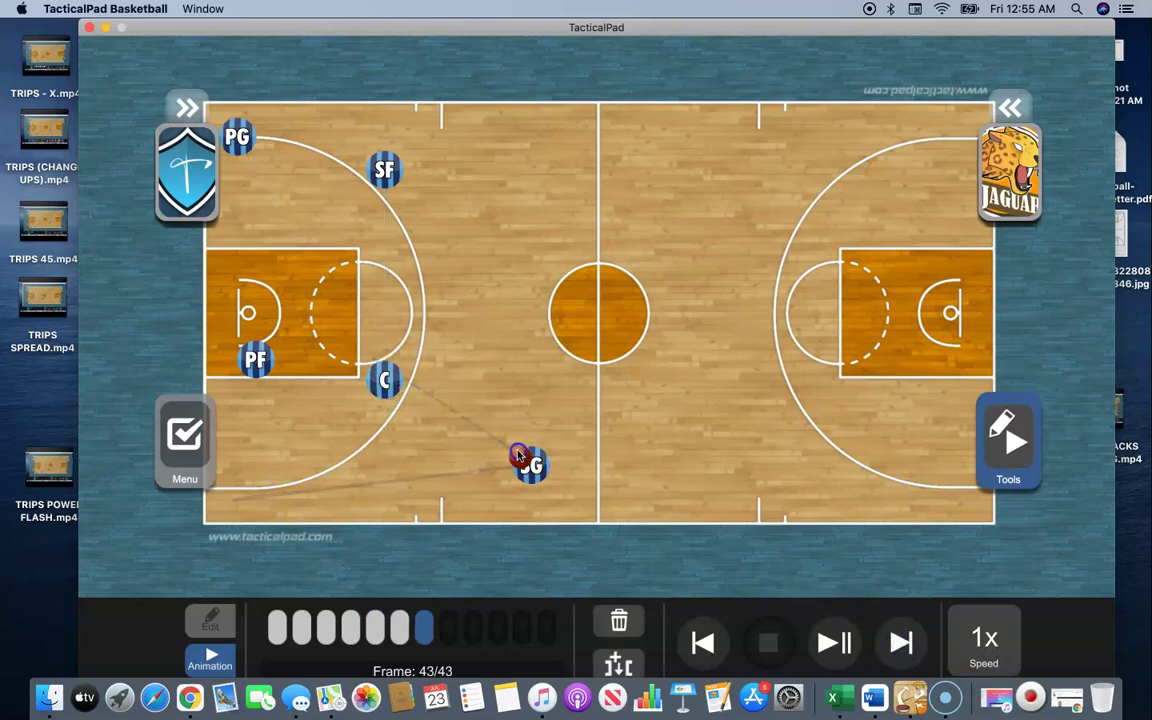
drag(518, 455, 524, 268)
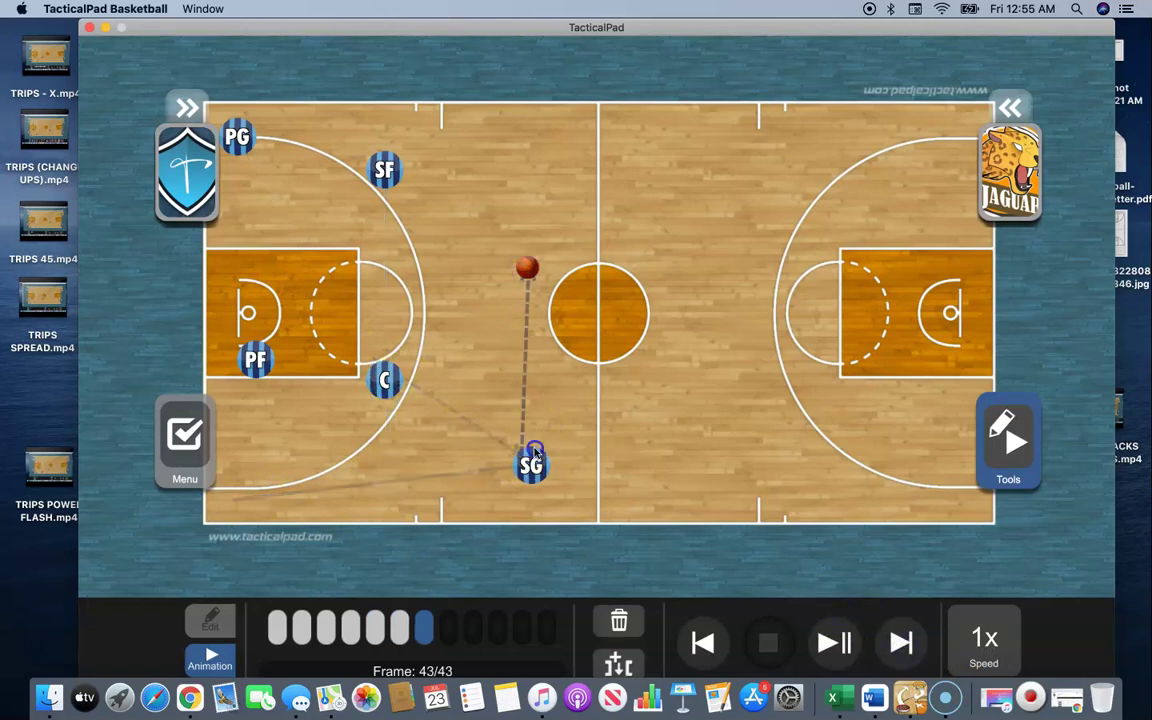
drag(531, 463, 536, 285)
click(902, 643)
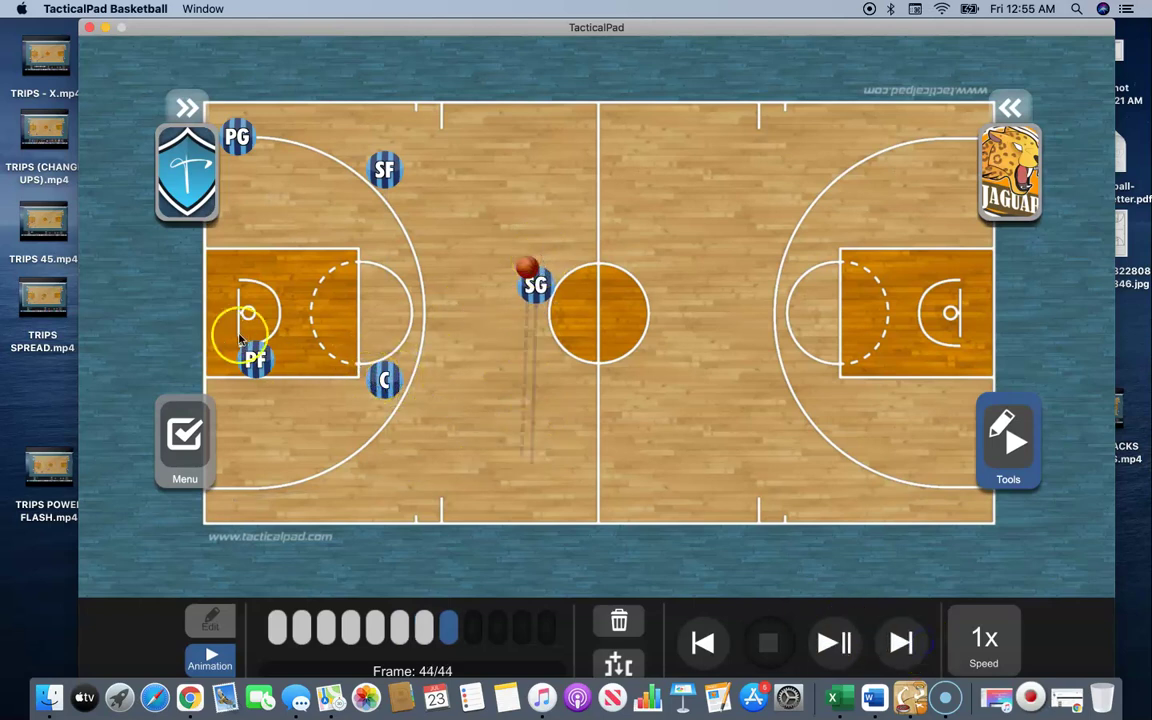
Step: Move C to the top-left of the key and step PF out below the lane
drag(398, 384, 312, 248)
drag(252, 365, 289, 390)
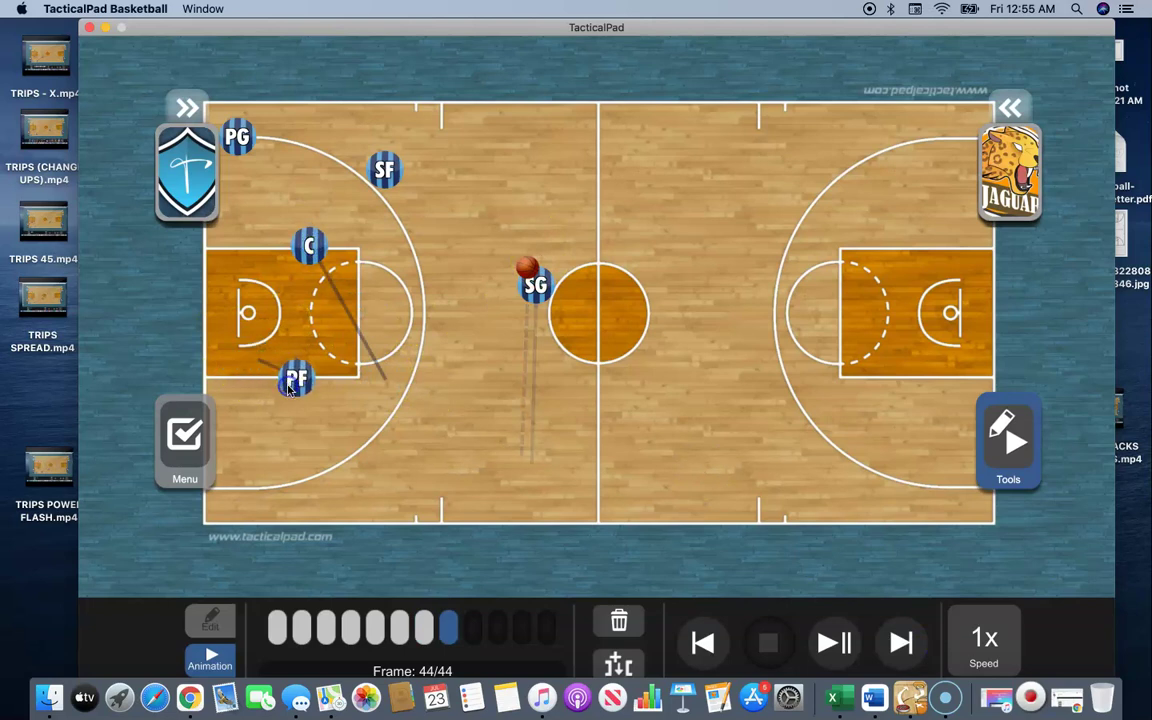
click(902, 643)
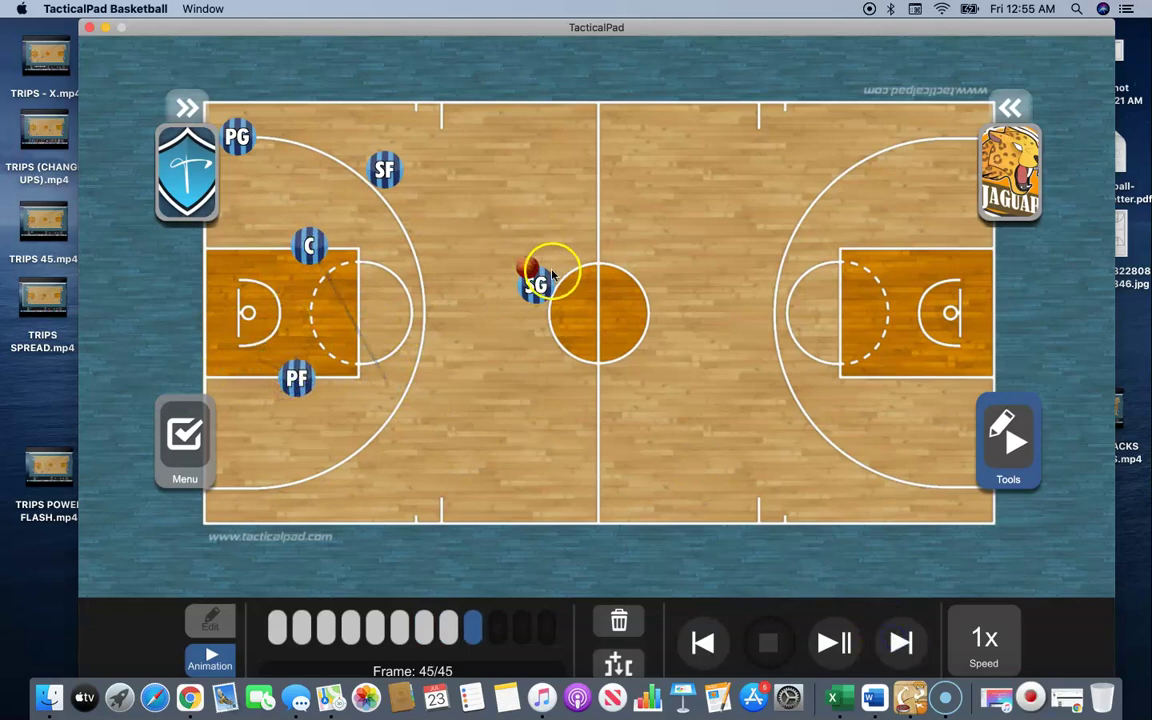
Step: Slide C to the top of the key, pass from SG to C, and flash PF to the lane top
drag(310, 242, 376, 250)
drag(524, 267, 399, 249)
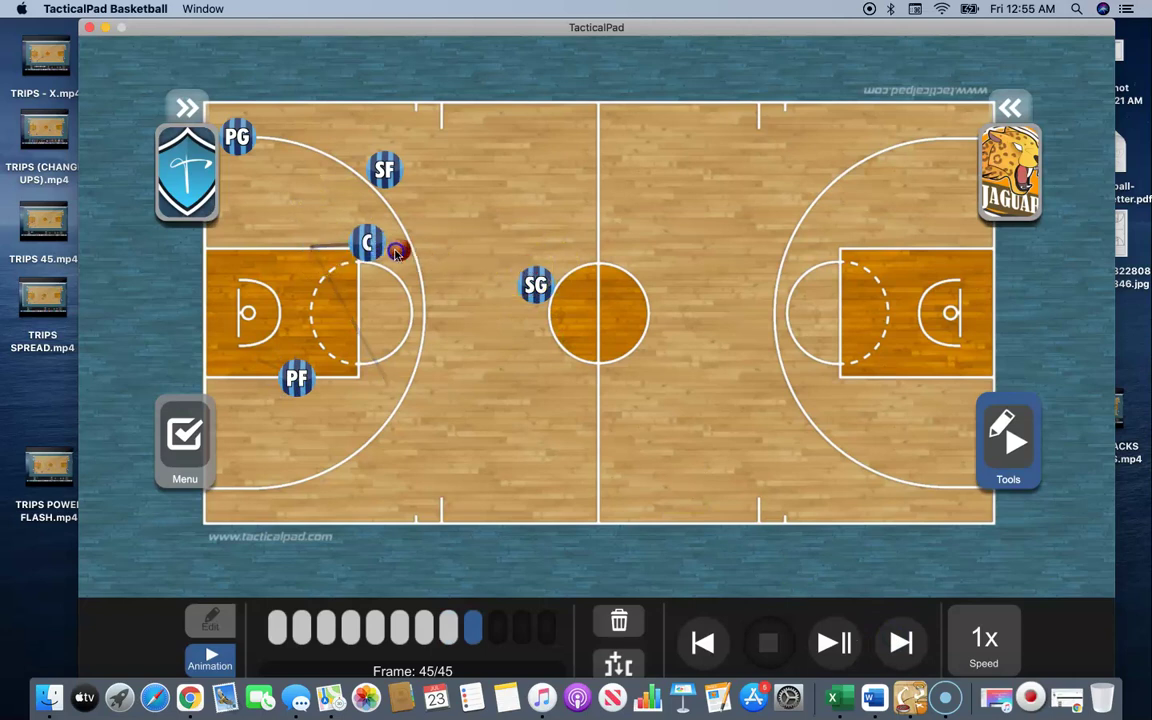
click(900, 643)
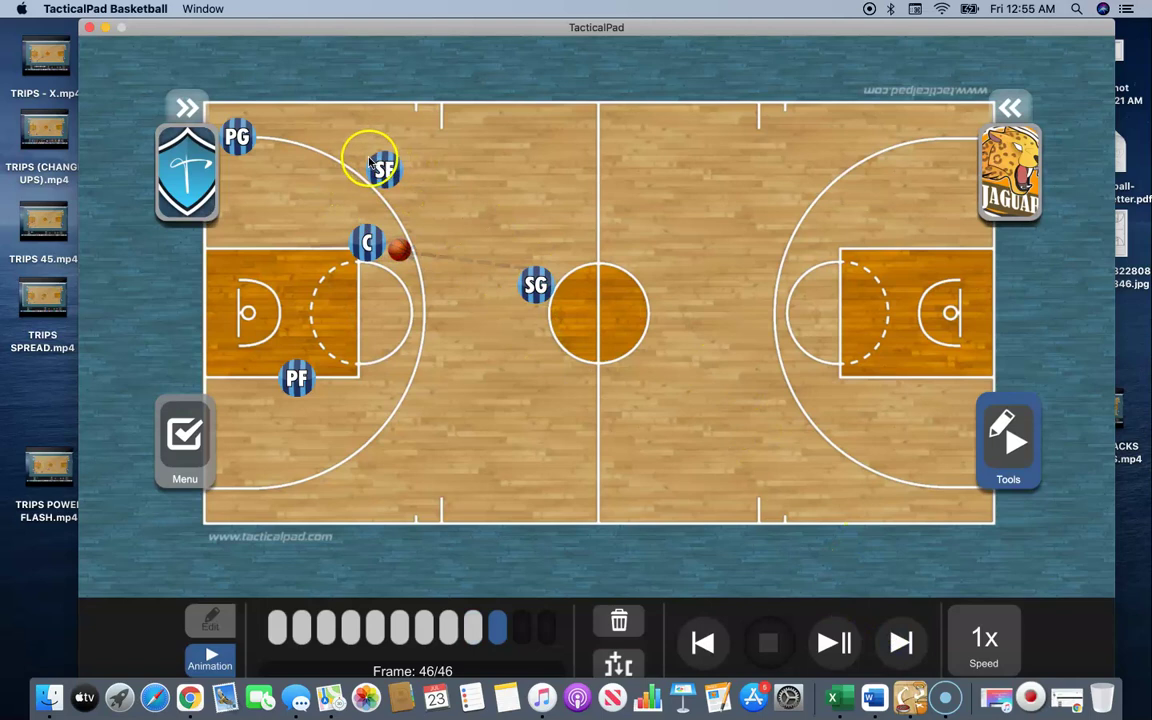
drag(292, 362, 249, 268)
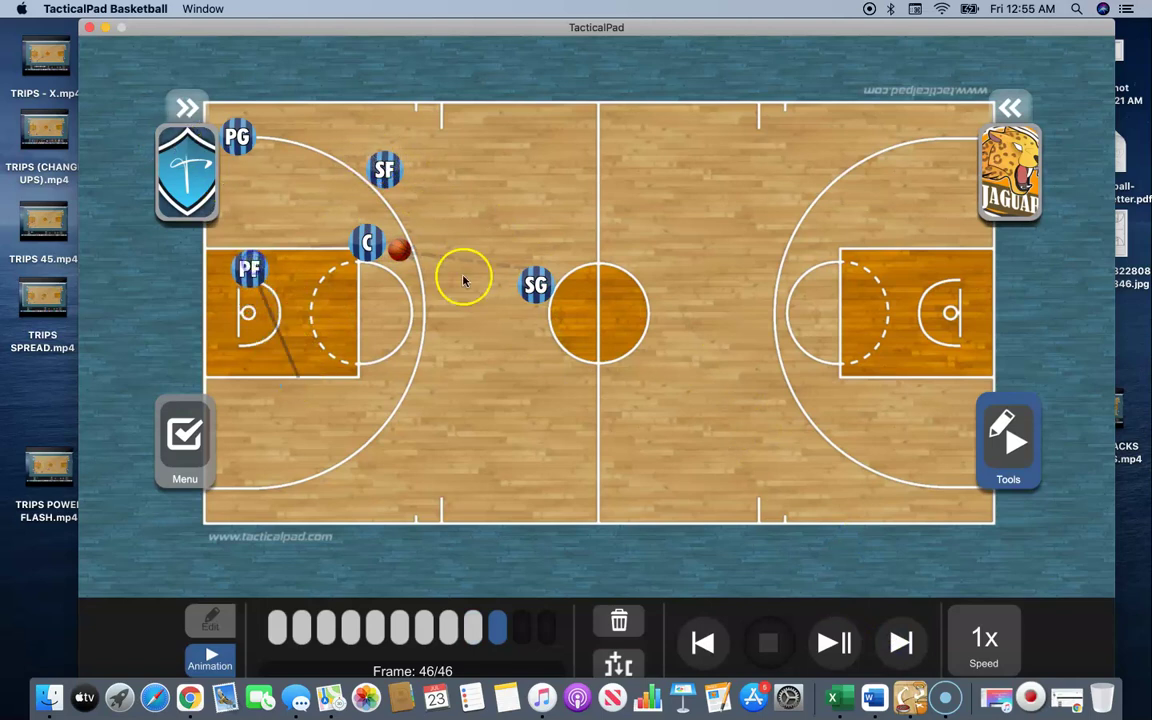
click(899, 641)
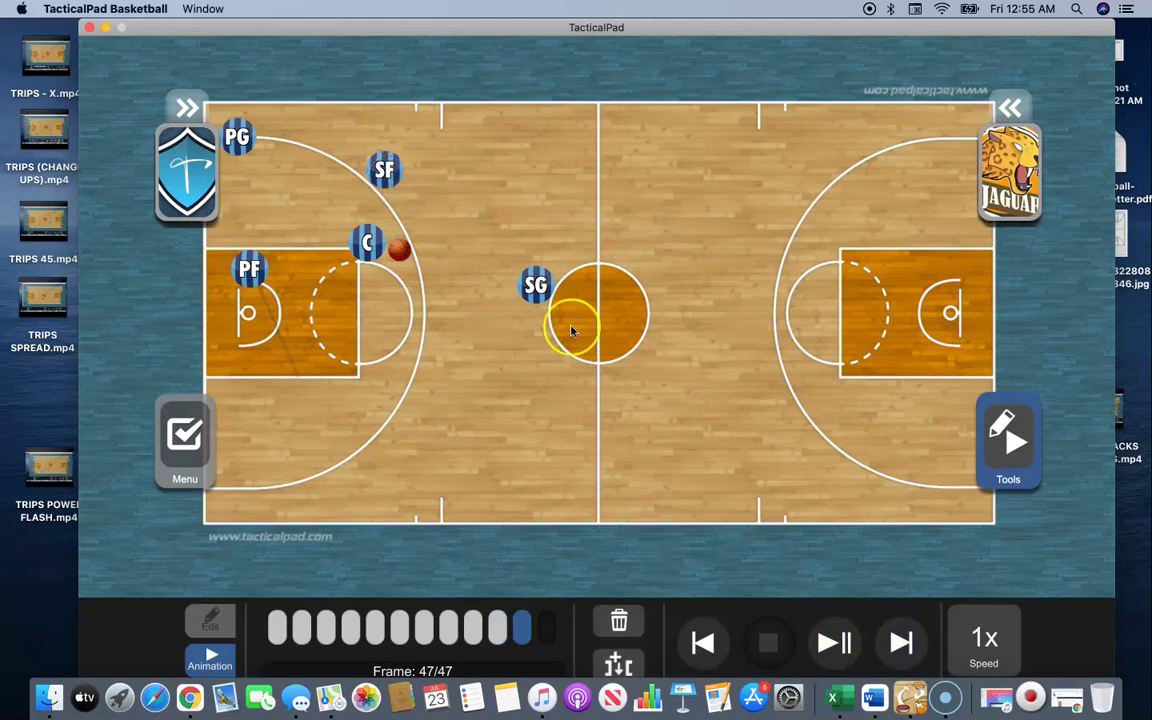
Step: Cut SG down-left from the centre circle and add three frames
drag(545, 290, 270, 388)
click(900, 641)
click(900, 641)
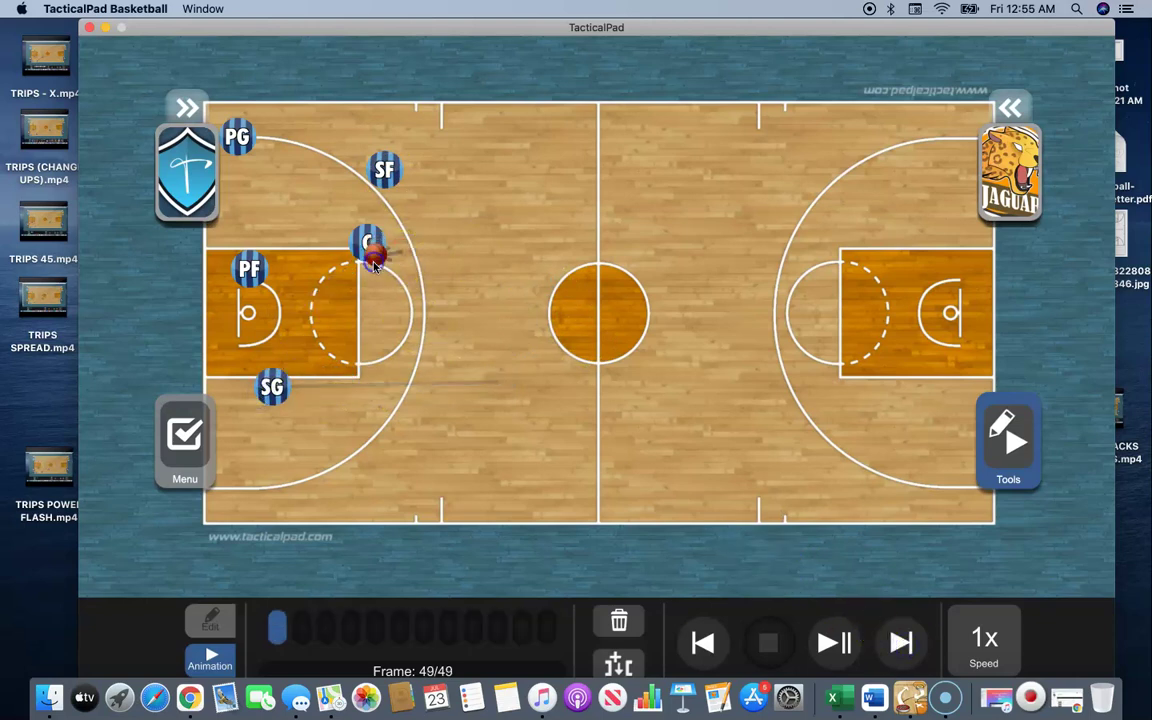
click(900, 641)
click(253, 268)
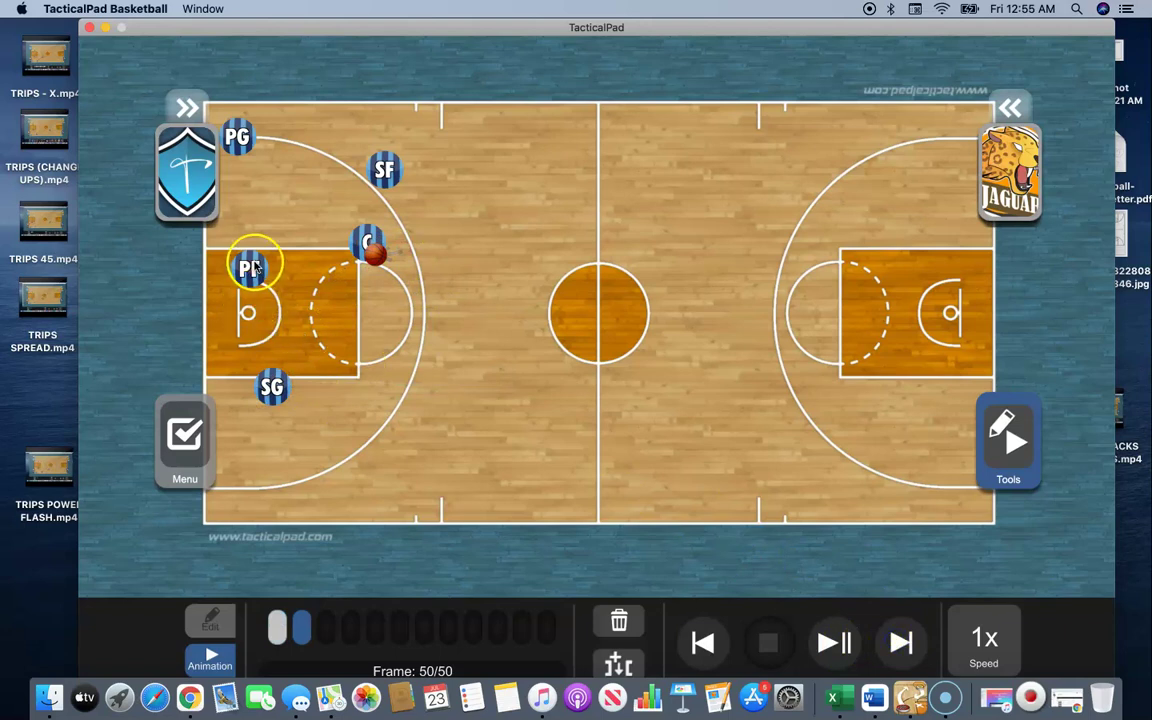
Step: Drop SF to the baseline and SG into the corner, then move PG out toward the wing
drag(384, 170, 393, 481)
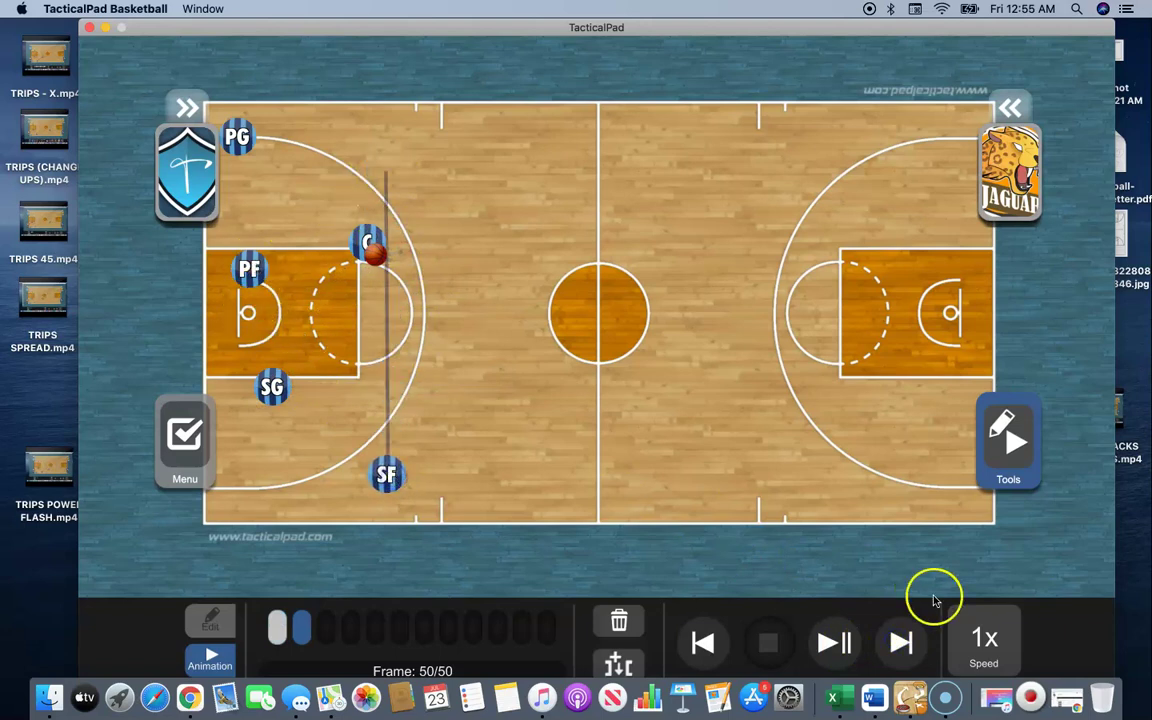
drag(279, 380, 233, 497)
click(901, 642)
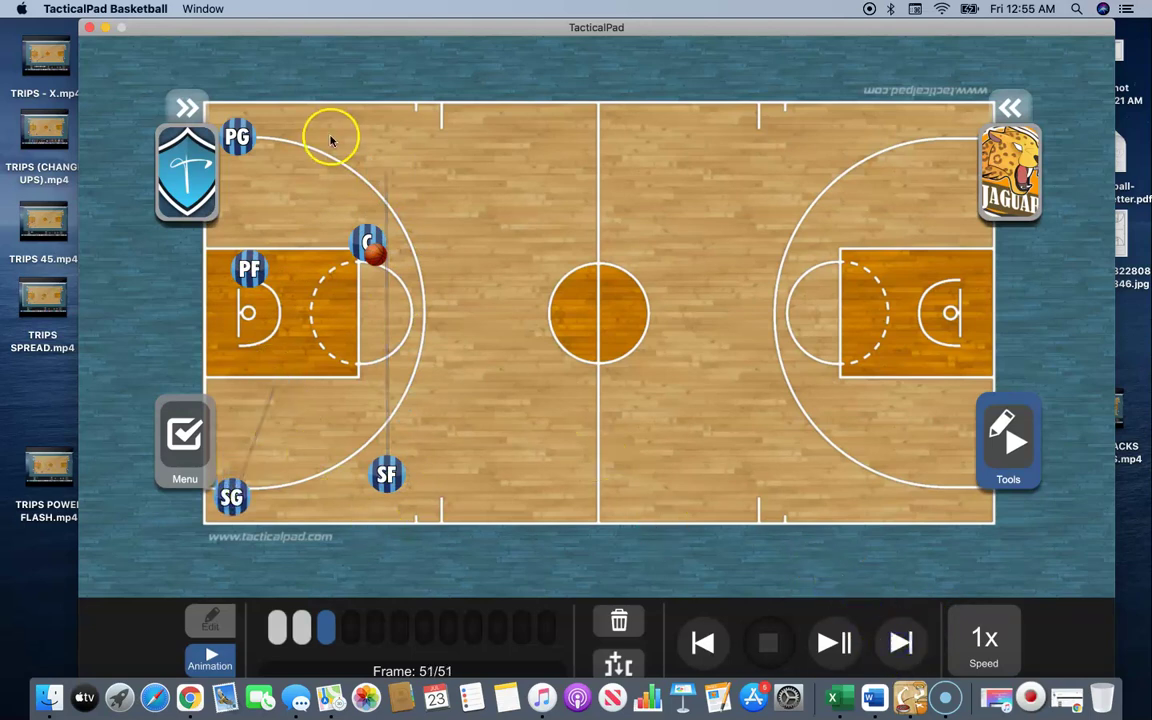
drag(245, 137, 450, 172)
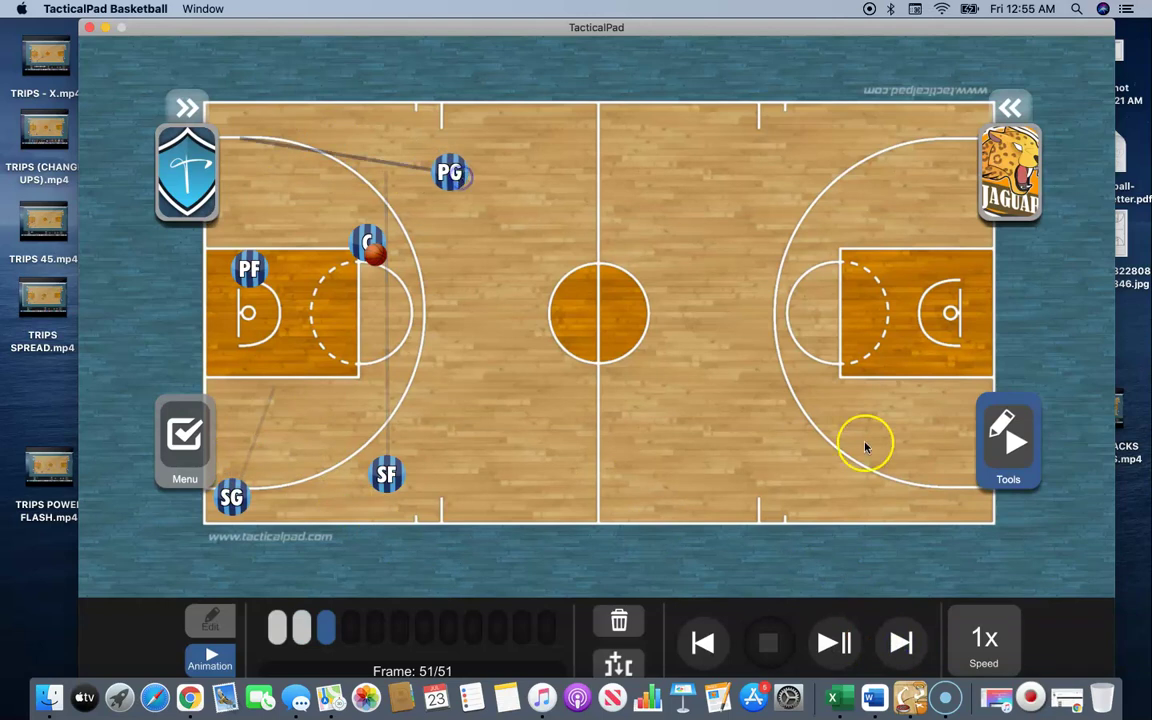
click(901, 642)
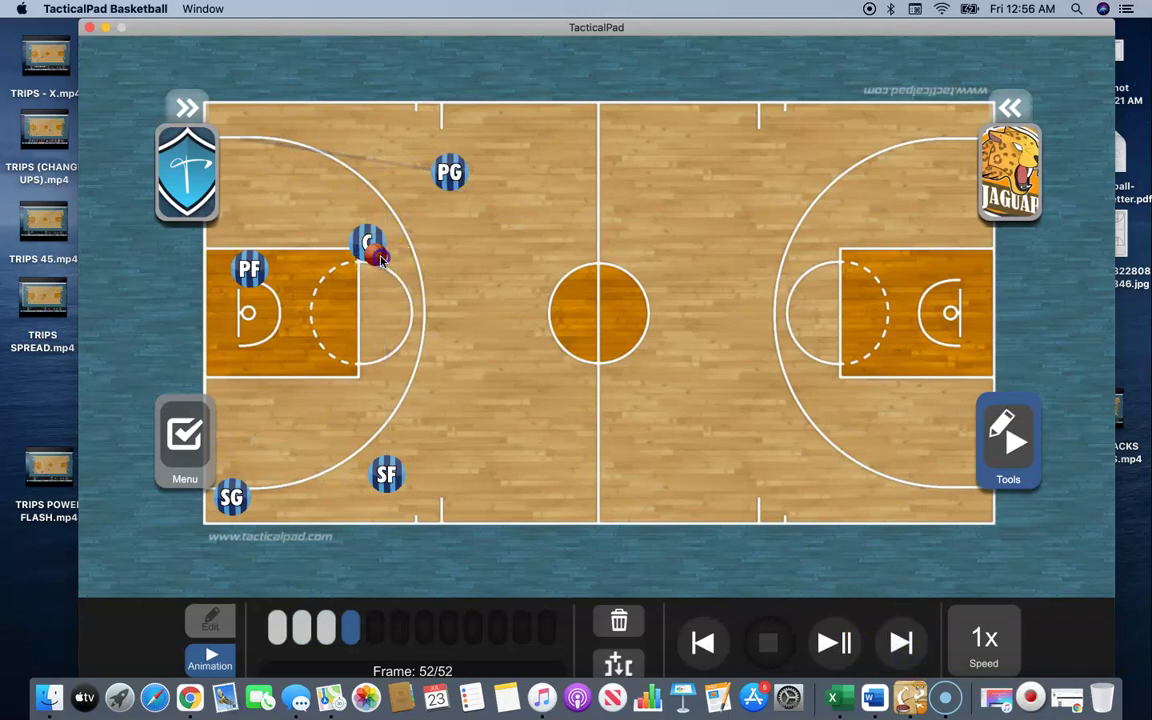